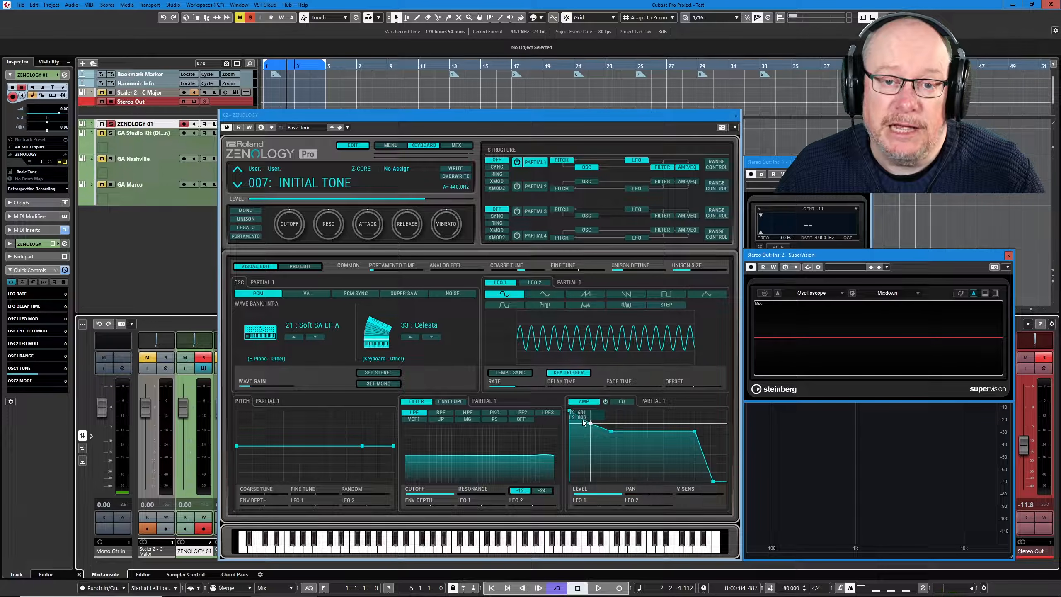
Raise the LFO 1 depth in Partial 1's amp section to audition its modulation, and reset it to zero
left_click_drag(600, 507, 651, 501)
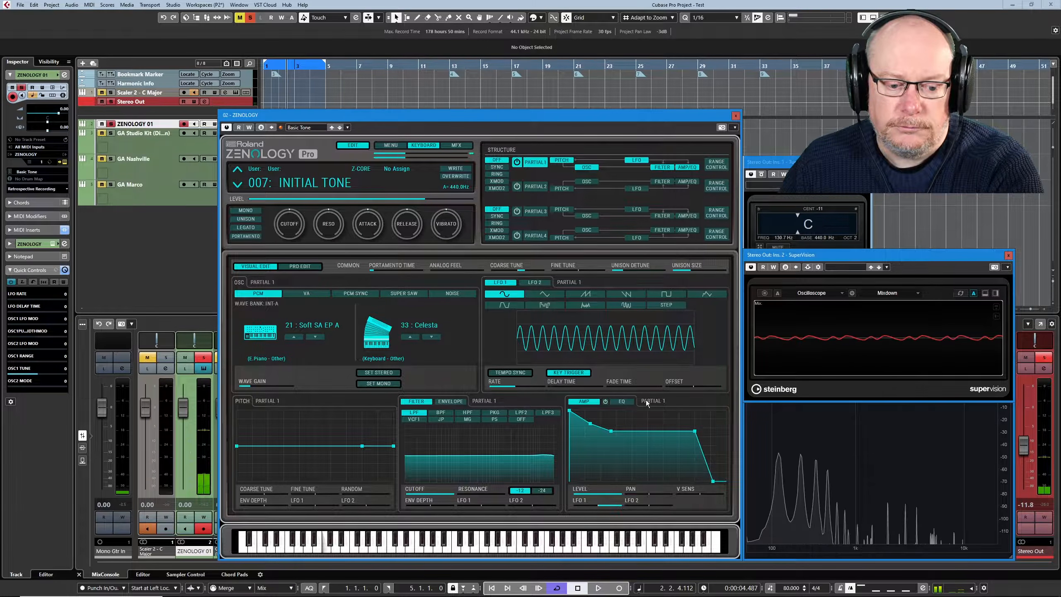
double_click(602, 503)
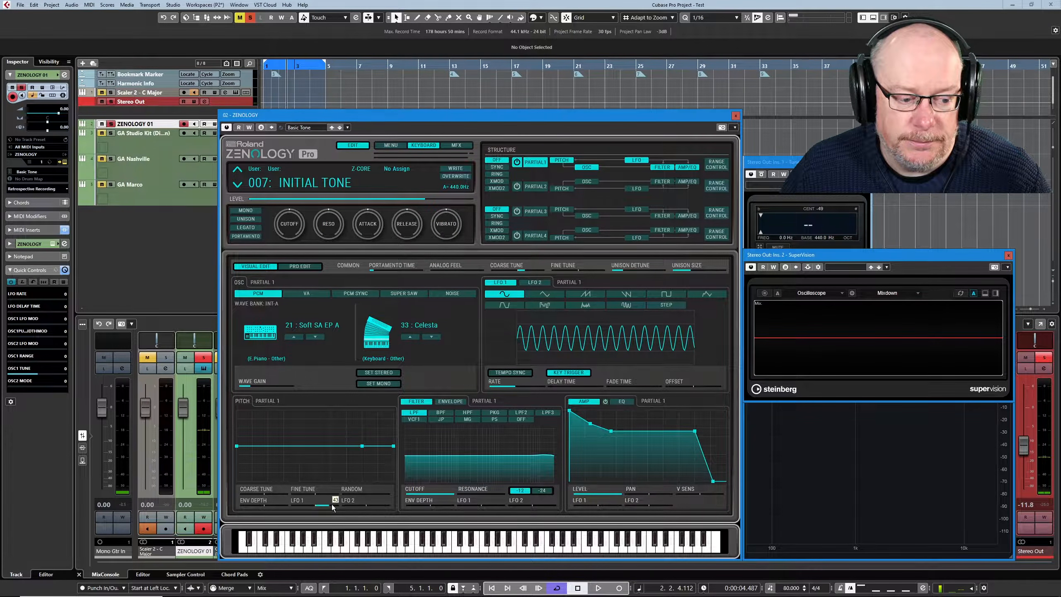
Raise the LFO 1 depth in Partial 1's pitch section to audition vibrato
left_click_drag(325, 505, 368, 502)
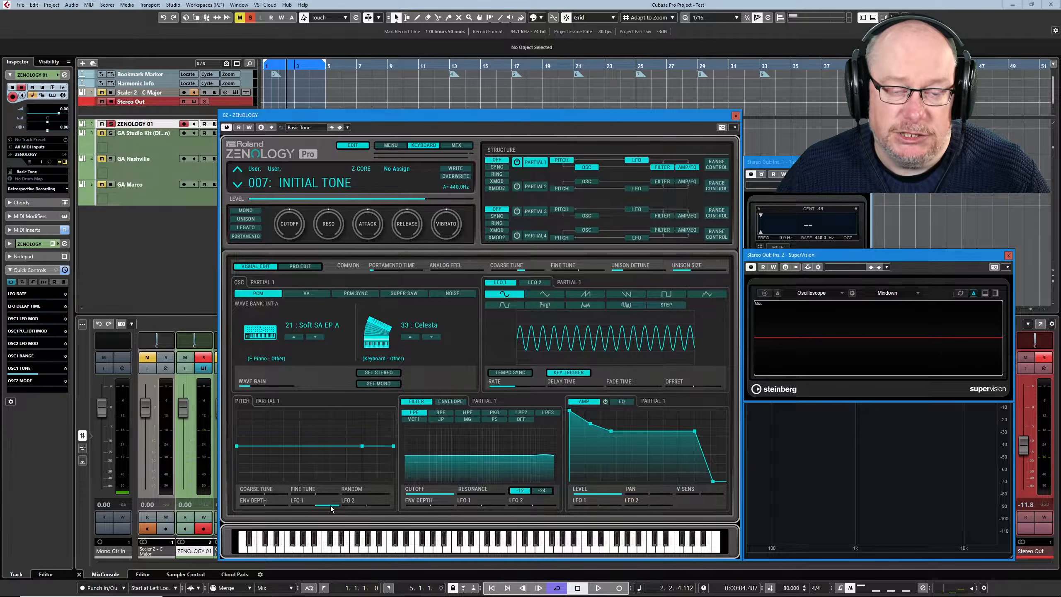
left_click_drag(330, 509, 327, 511)
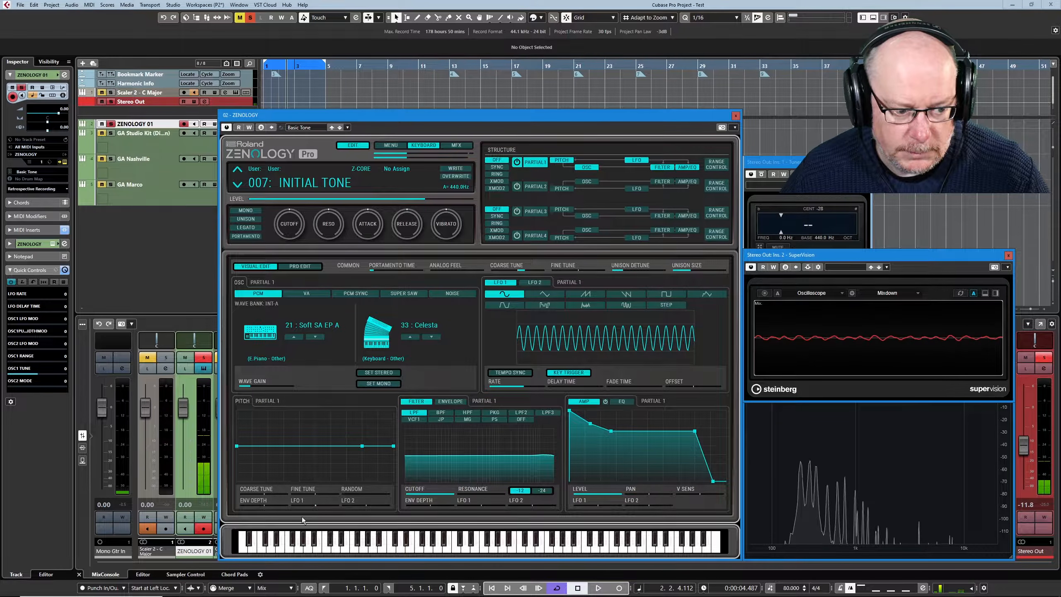
scroll(310, 506, "down", 1)
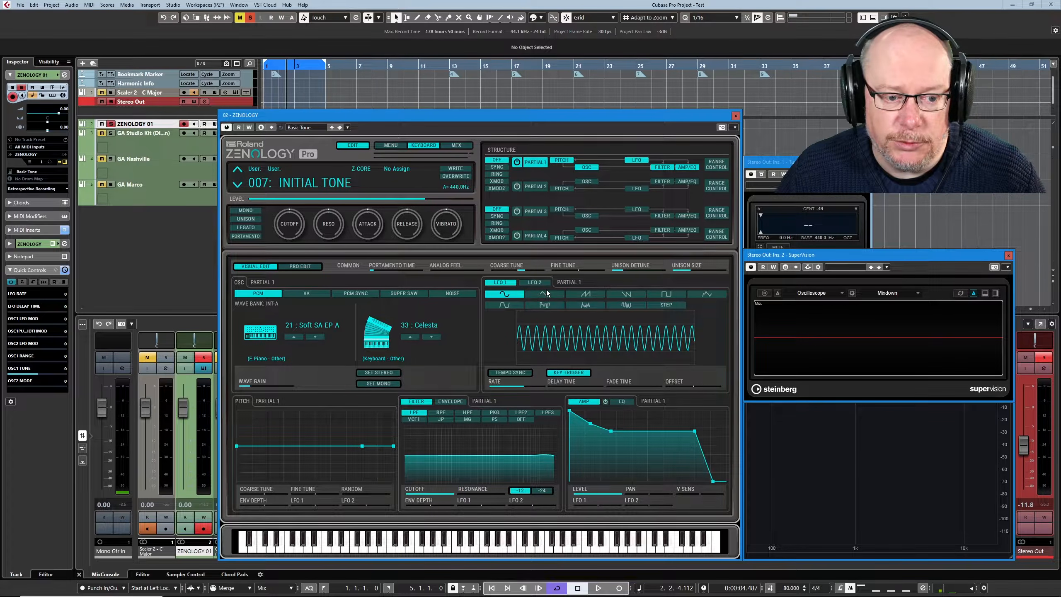
Compare Partial 1's LFO 2 settings with those of LFO 1, ending on LFO 1
left_click(535, 283)
left_click(502, 281)
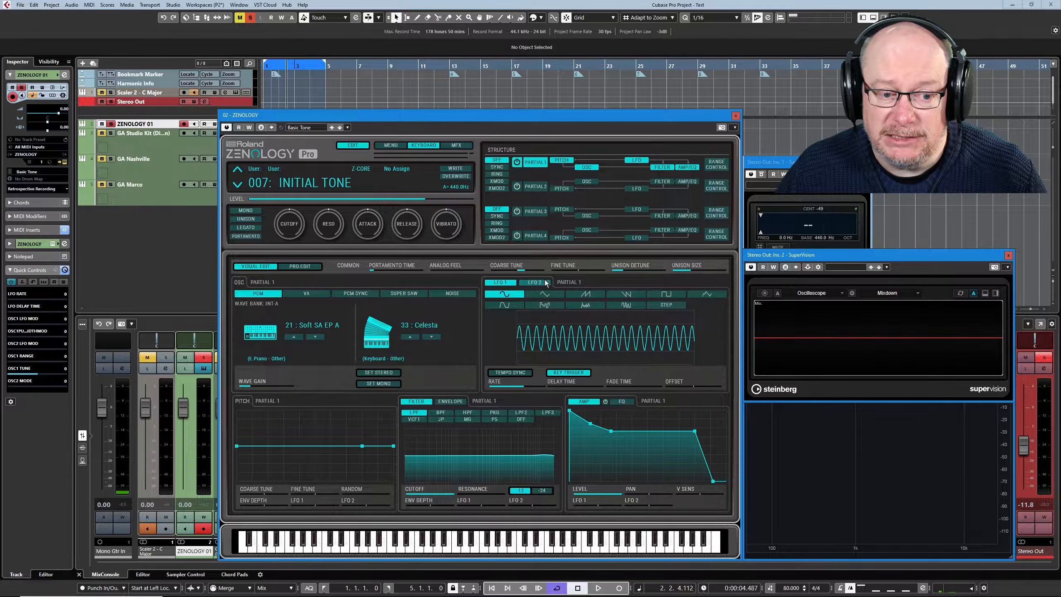
left_click(529, 282)
left_click(505, 282)
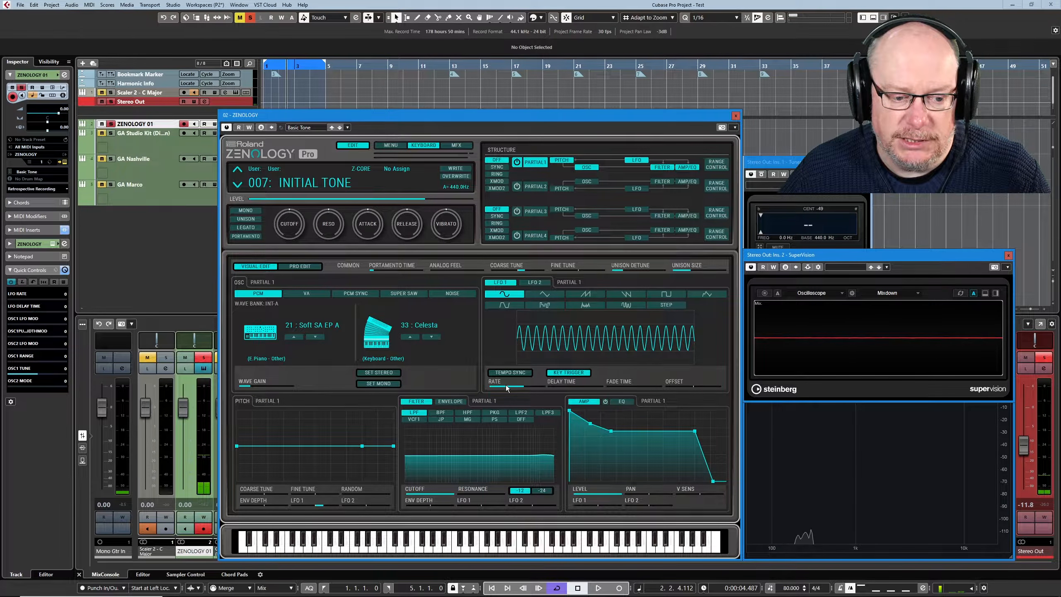
Lower the LFO 1 rate to 294 and try Key Trigger off before re-enabling it
left_click_drag(522, 386, 507, 387)
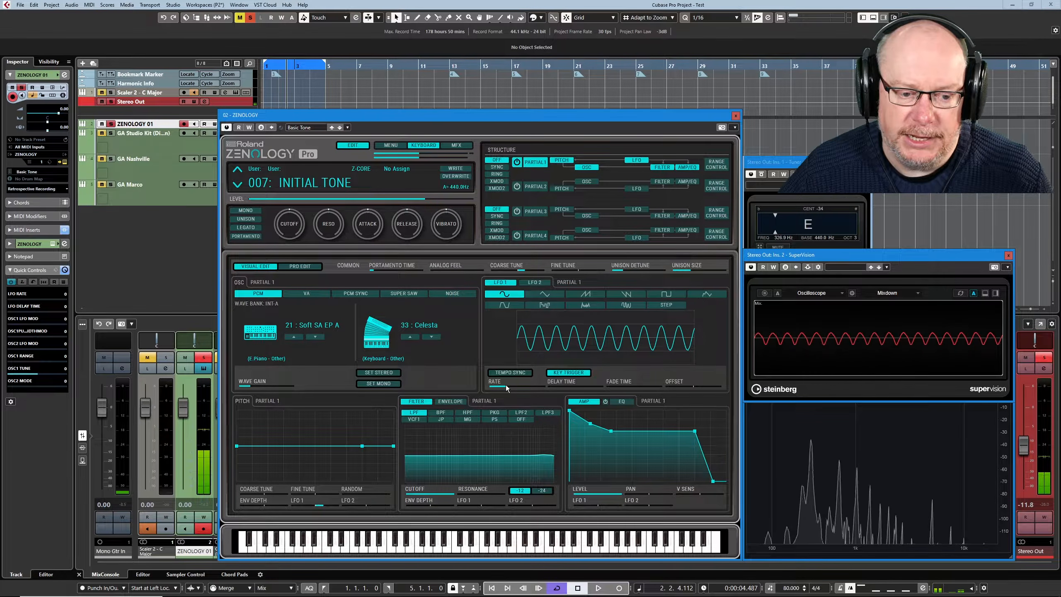
left_click(577, 372)
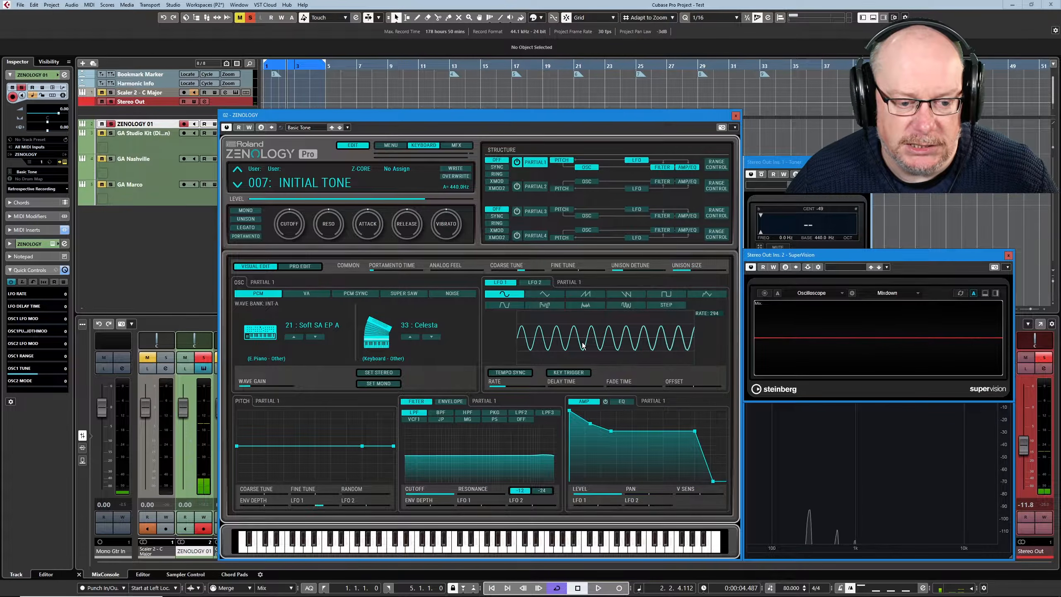
left_click(566, 373)
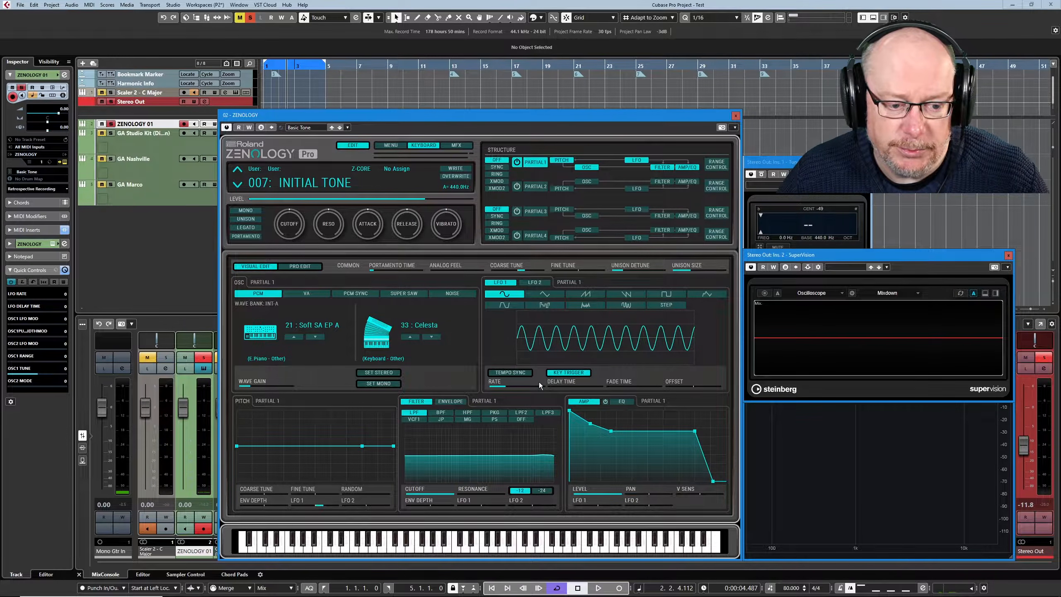
Try Tempo Sync on LFO 1, look through its note-value rates, and turn Tempo Sync back off
left_click(510, 371)
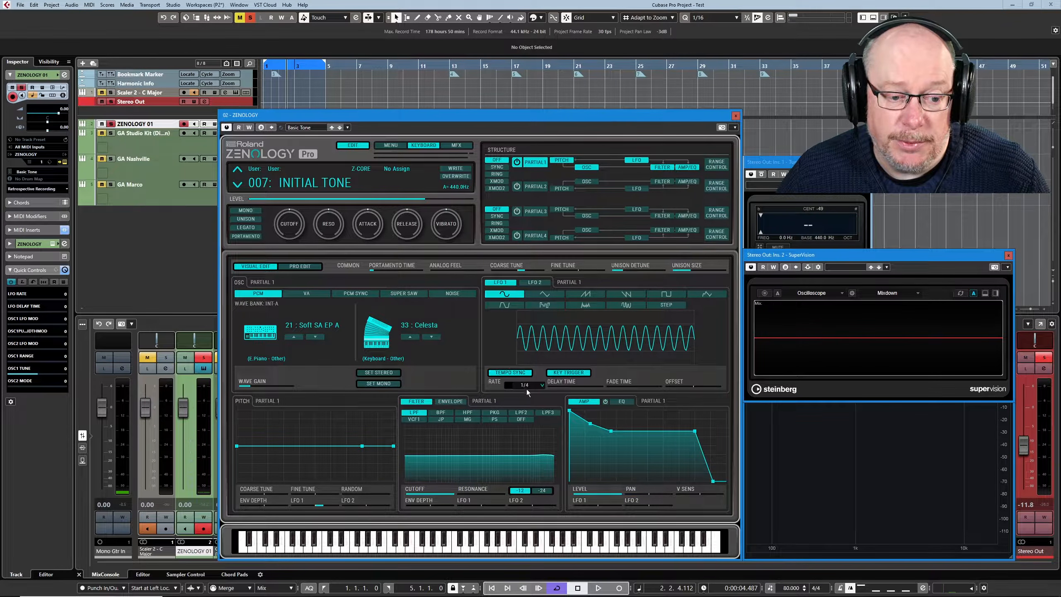
left_click(540, 385)
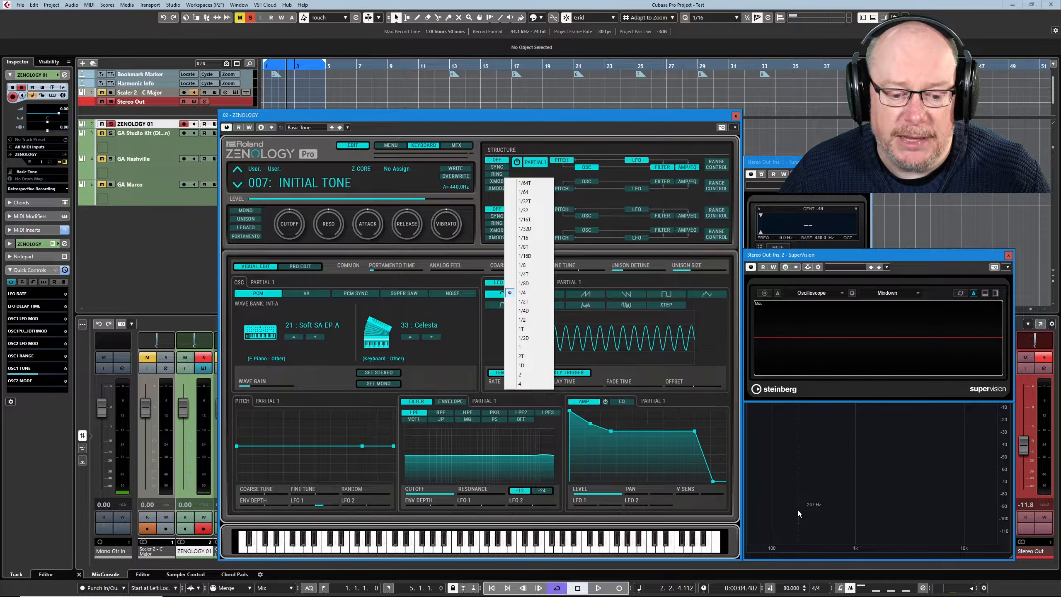
left_click(491, 331)
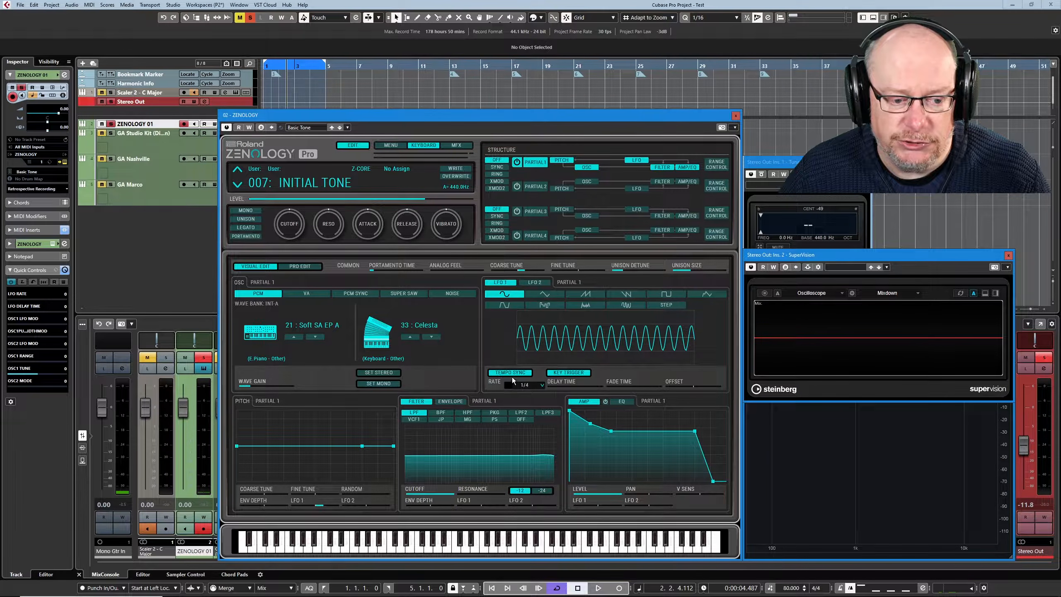
left_click(509, 371)
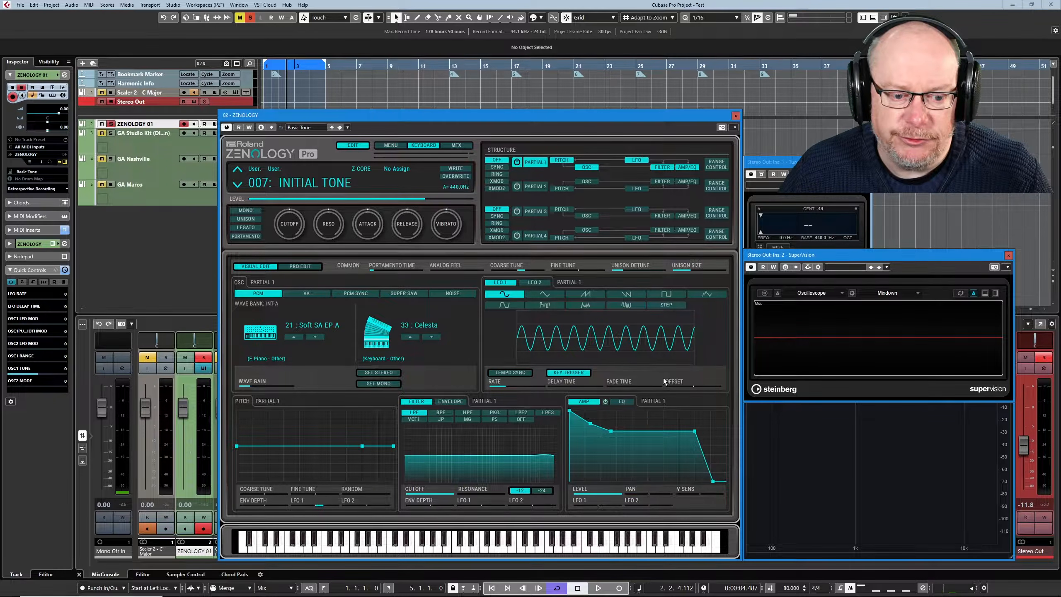
Add a delay time and a fade time to LFO 1 so the modulation starts late and grows gradually
left_click(562, 387)
mouse_move(562, 388)
left_mouse_down()
mouse_move(573, 387)
mouse_move(562, 389)
left_mouse_up()
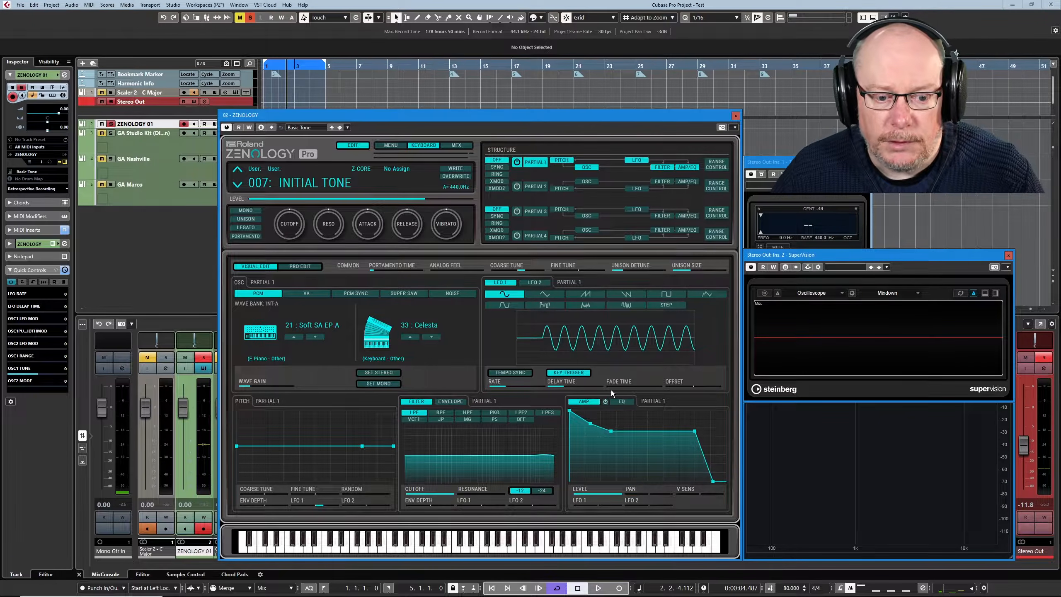
mouse_move(612, 388)
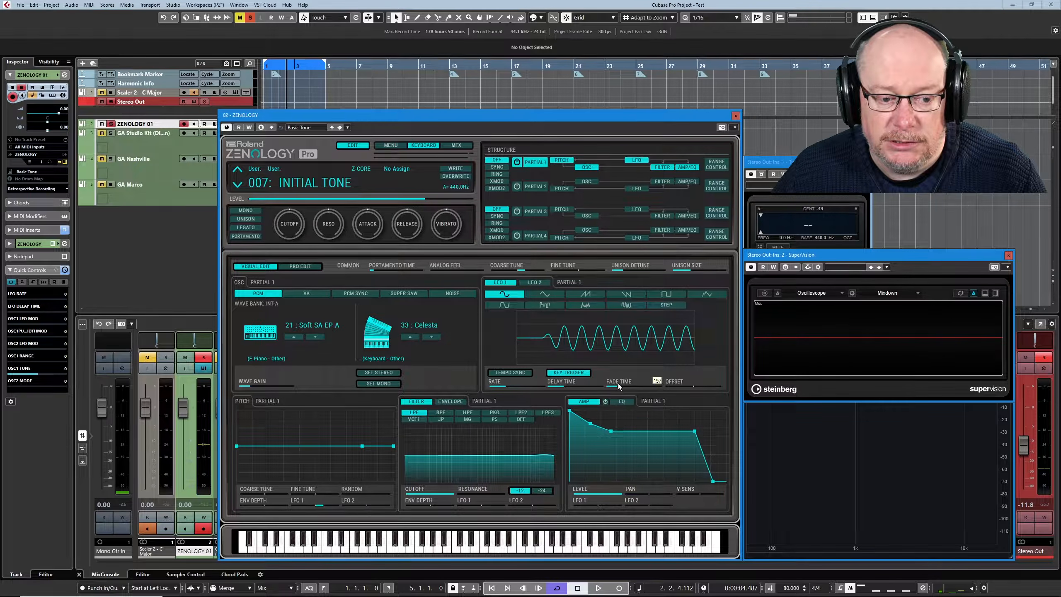
left_click_drag(619, 386, 621, 383)
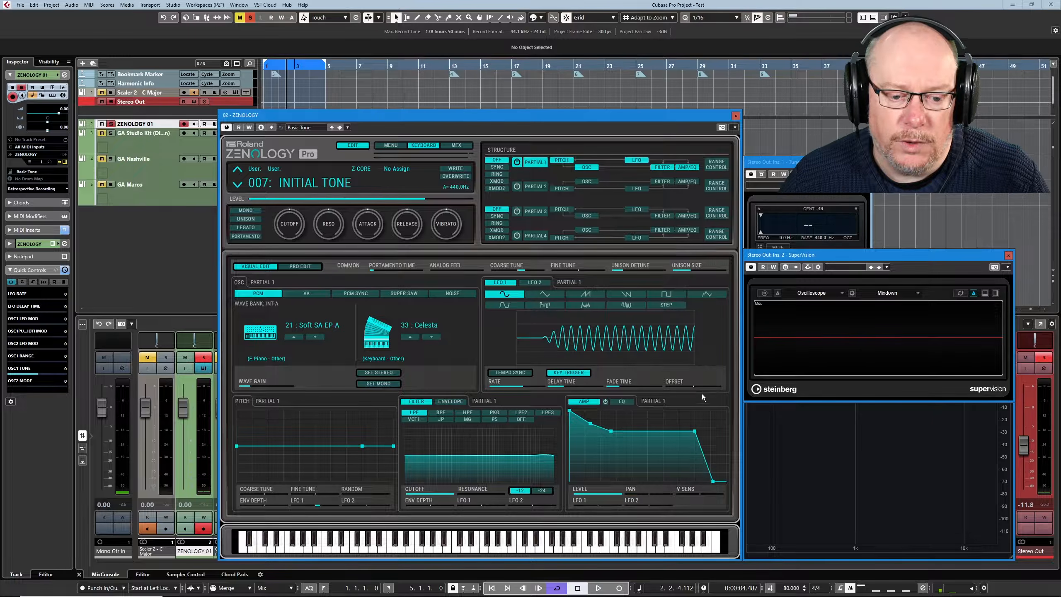
Try positive and negative offsets on LFO 1 to compare how they shift the modulation
mouse_move(700, 385)
left_mouse_down()
mouse_move(673, 385)
mouse_move(693, 385)
left_mouse_up()
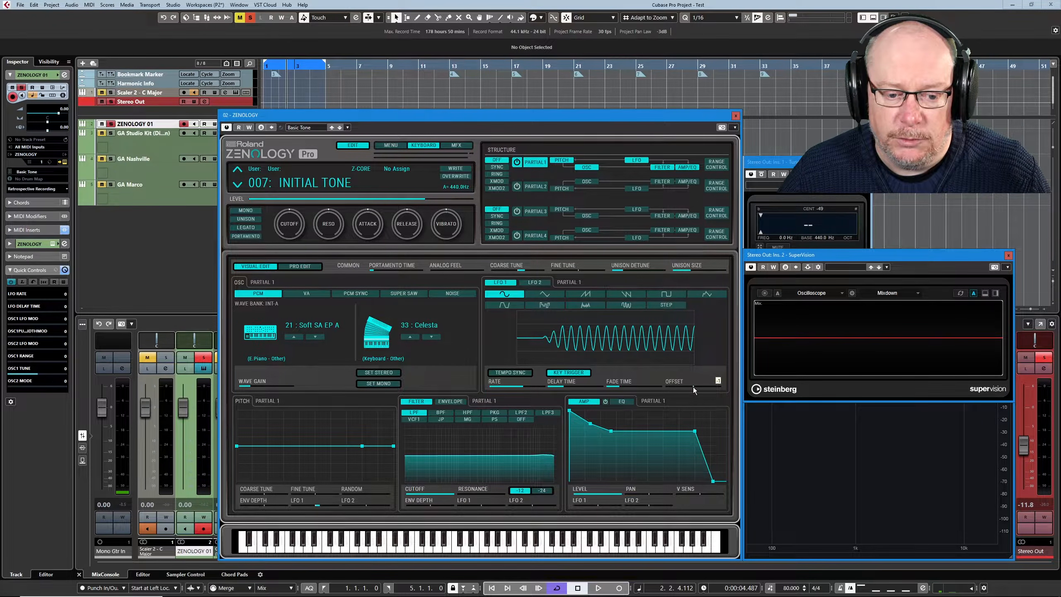
left_click_drag(693, 387, 707, 388)
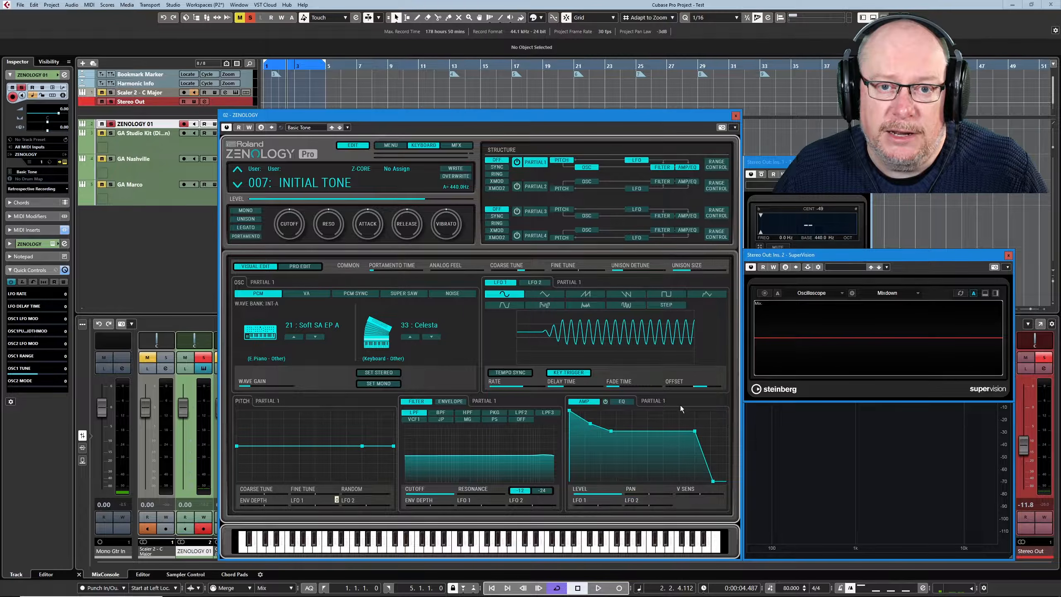
left_click(695, 387)
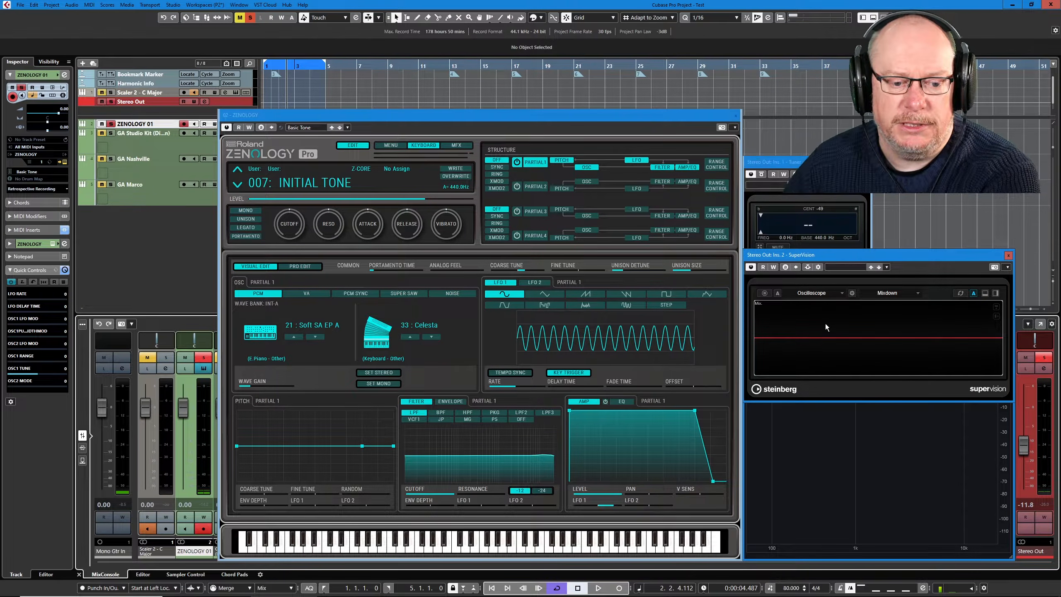
left_click(680, 390)
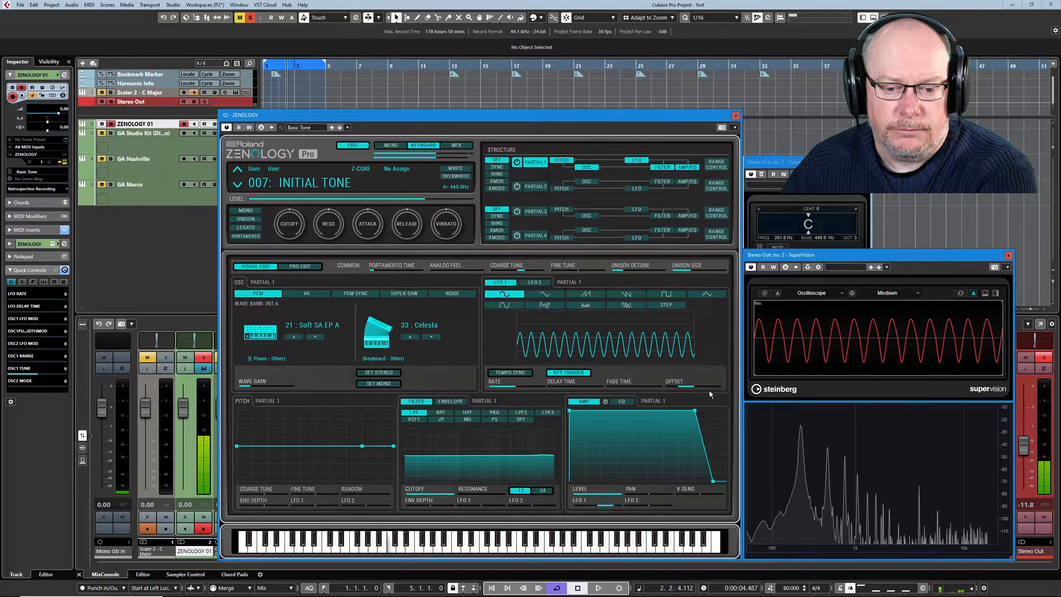
left_click(671, 389)
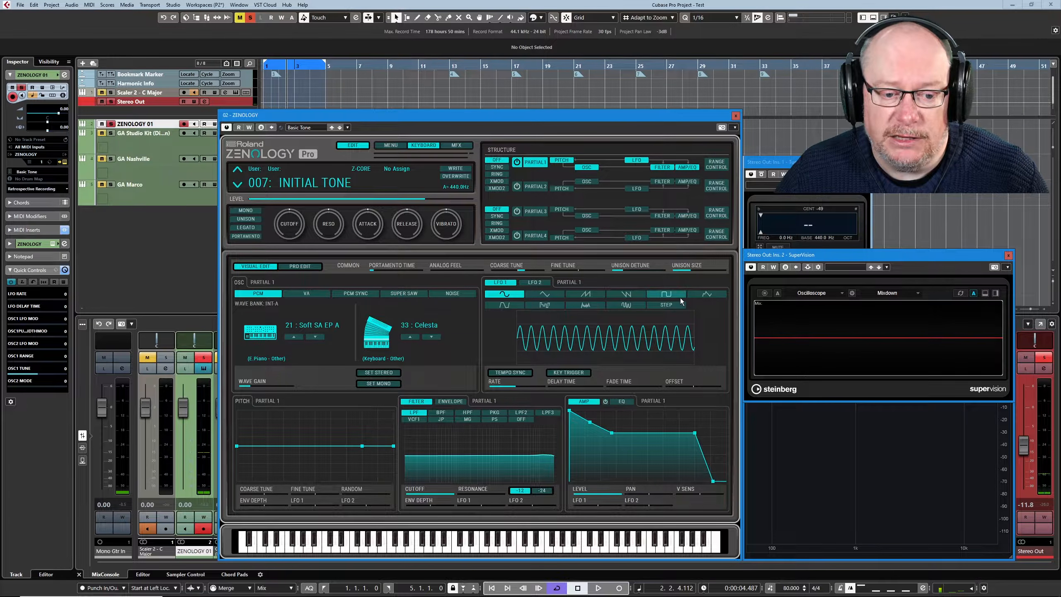
Try the triangle, rising sawtooth and trapezoid waveforms on LFO 1
left_click(553, 294)
left_click(588, 295)
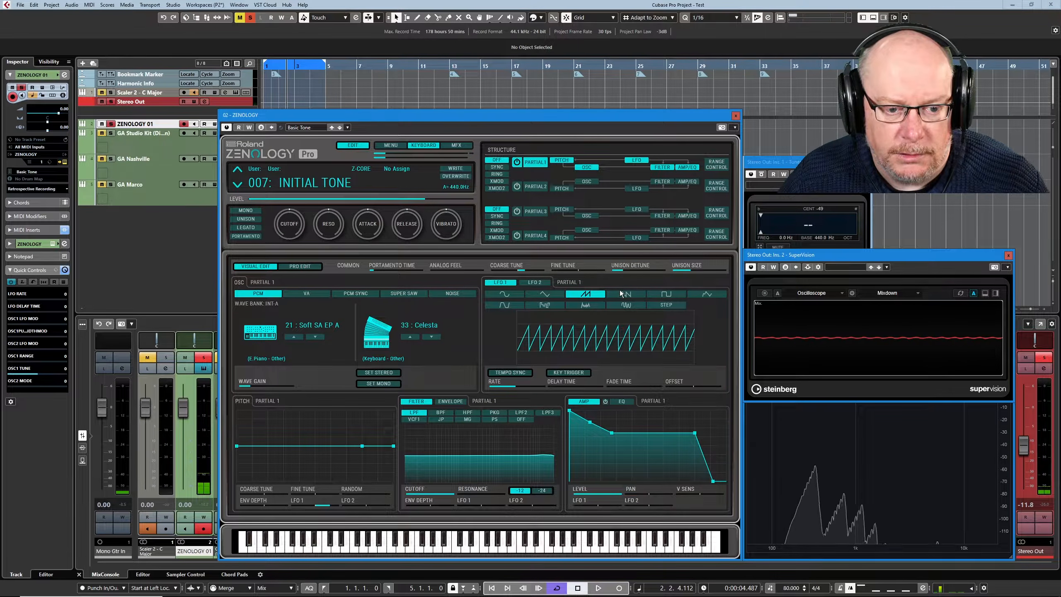
left_click(504, 305)
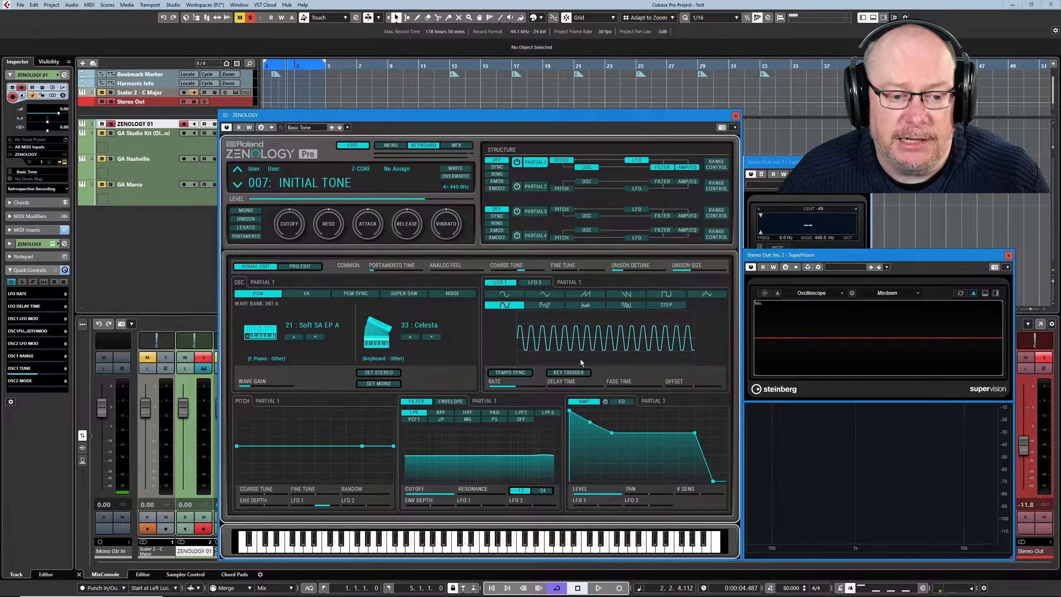
Switch LFO 1 to the sample-and-hold waveform and raise its rate slightly
left_click(544, 306)
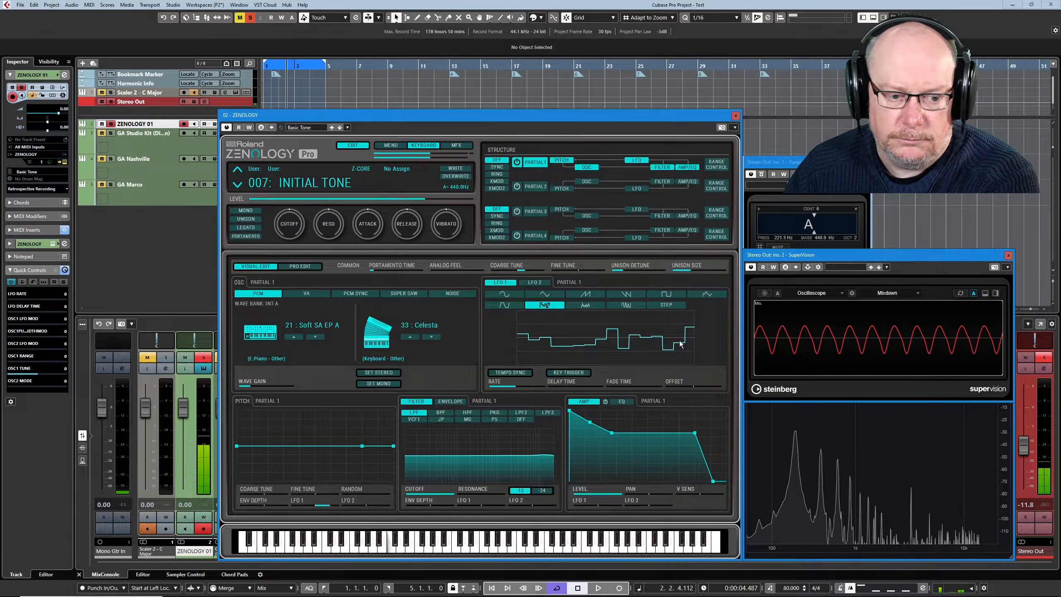
left_click_drag(522, 387, 528, 387)
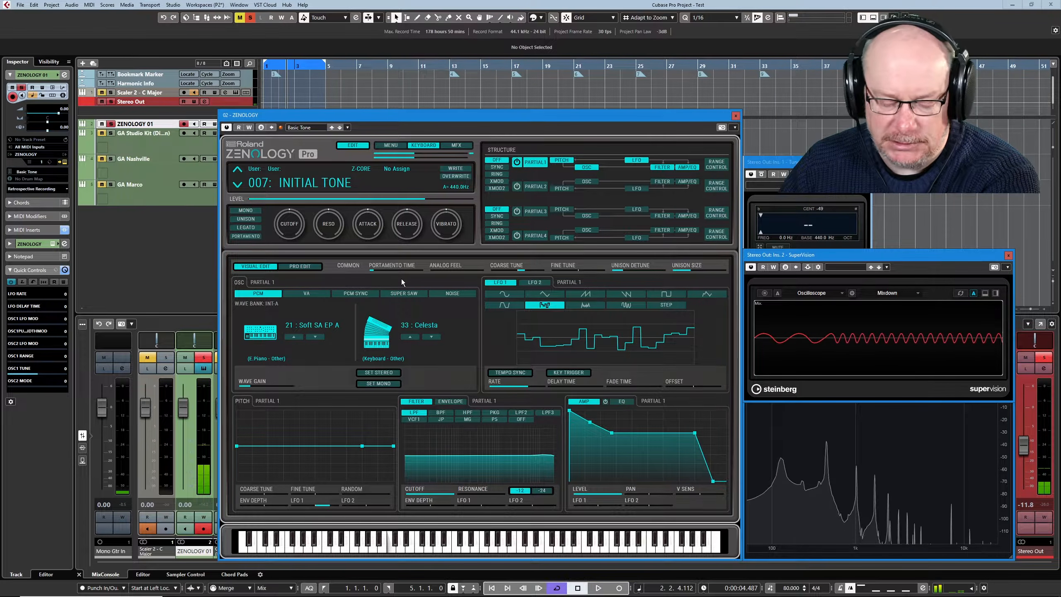
Try the chaotic noise waveform and the sine with varying amplitude on LFO 1, and lower the rate
left_click(585, 303)
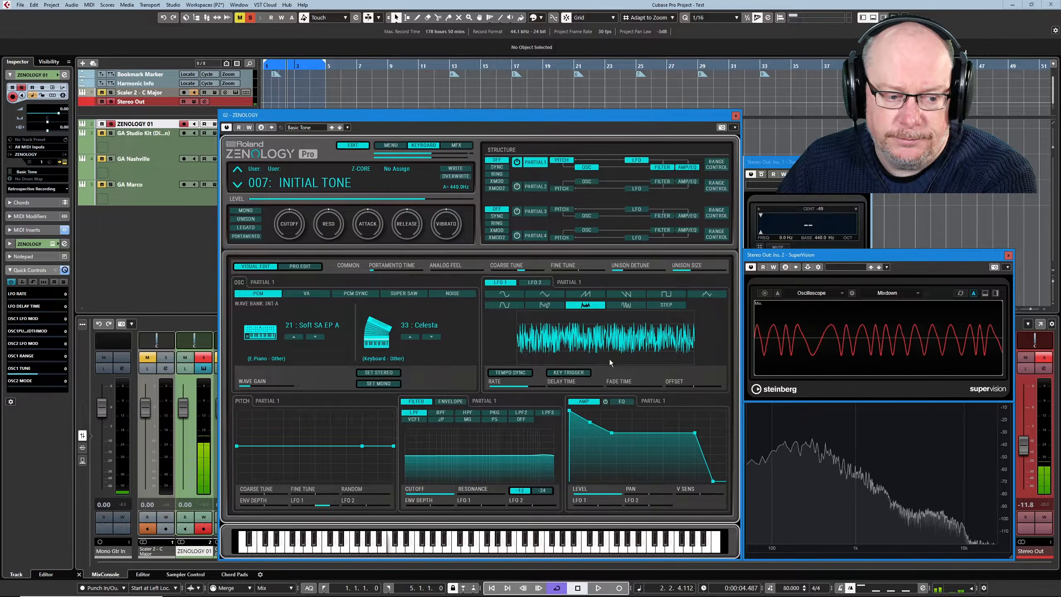
left_click(628, 305)
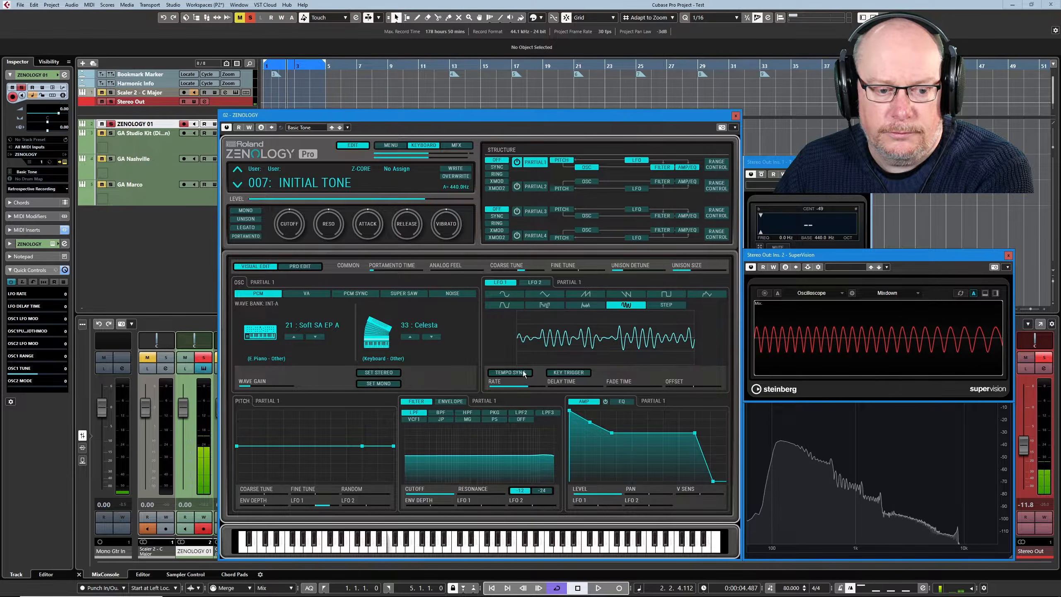
left_click(519, 386)
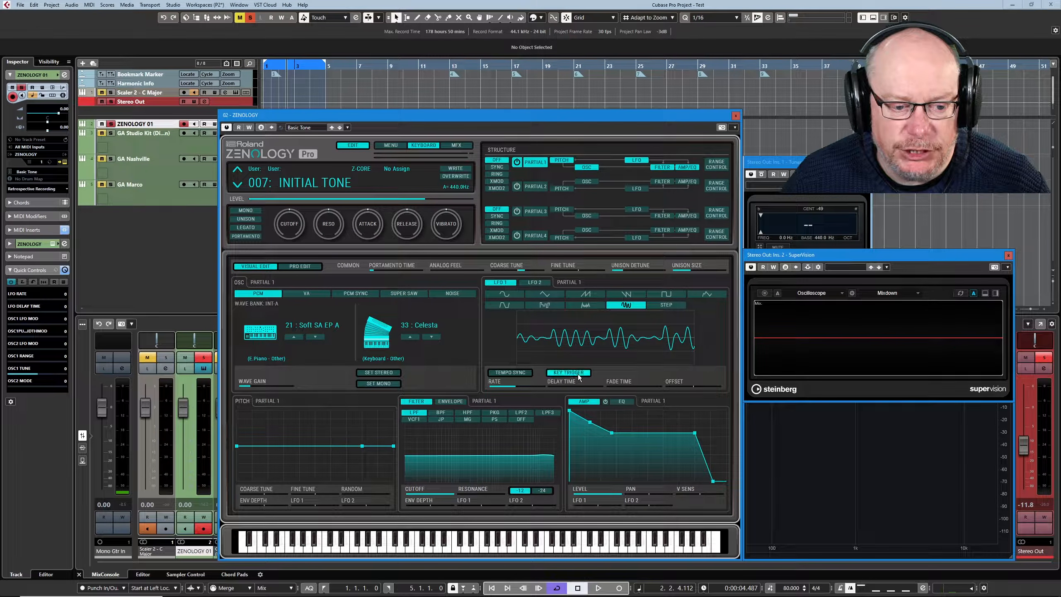
Select the STEP waveform for LFO 1 and set steps 1, 2 and 4 below the centre line and steps 3 and 5 above it
left_click(671, 305)
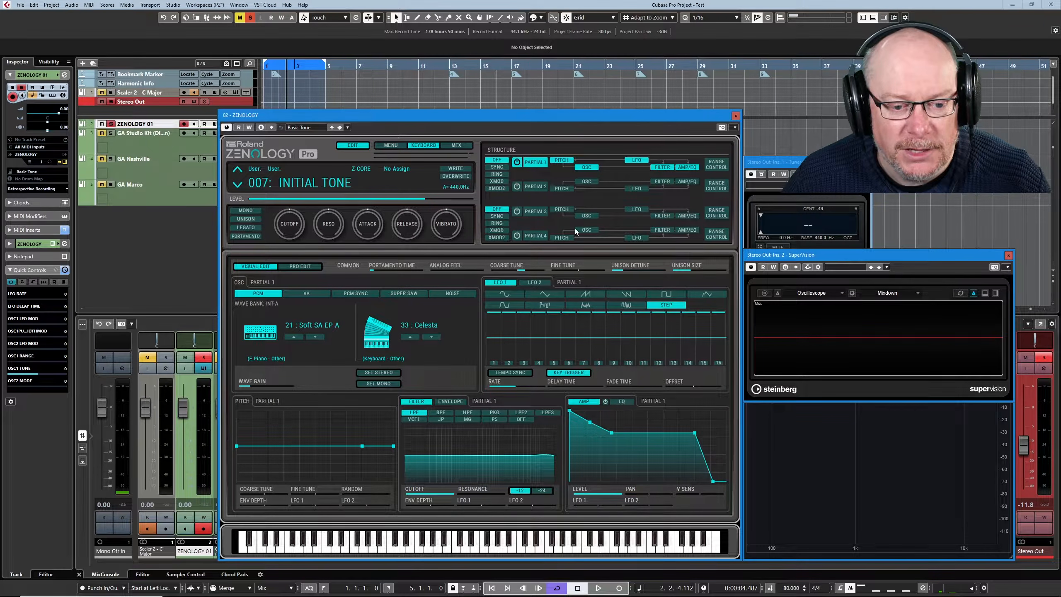
left_click(499, 344)
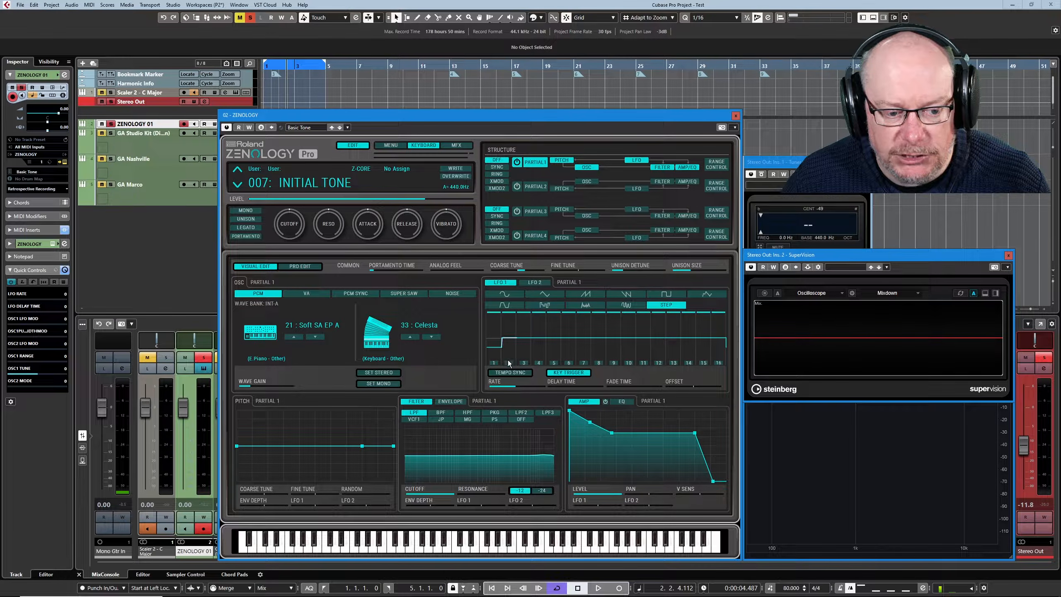
left_click(510, 345)
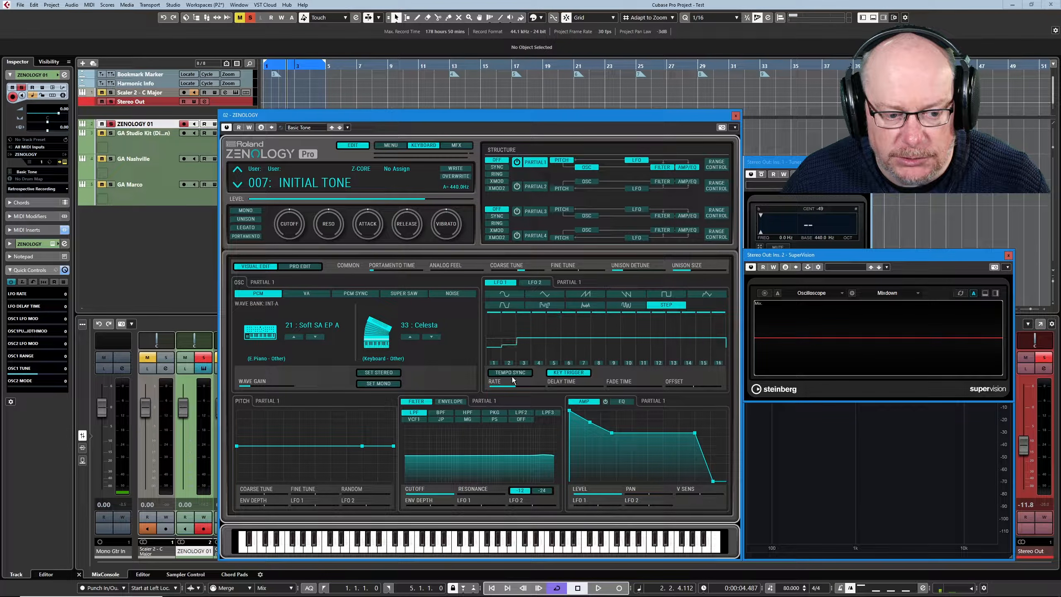
left_click(525, 327)
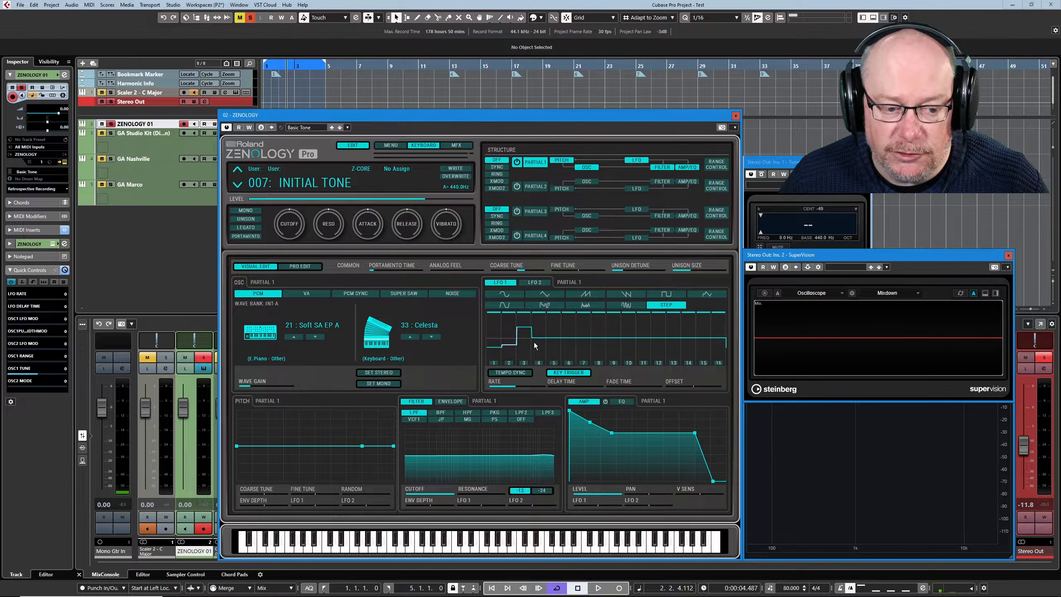
left_click(536, 342)
left_click(558, 327)
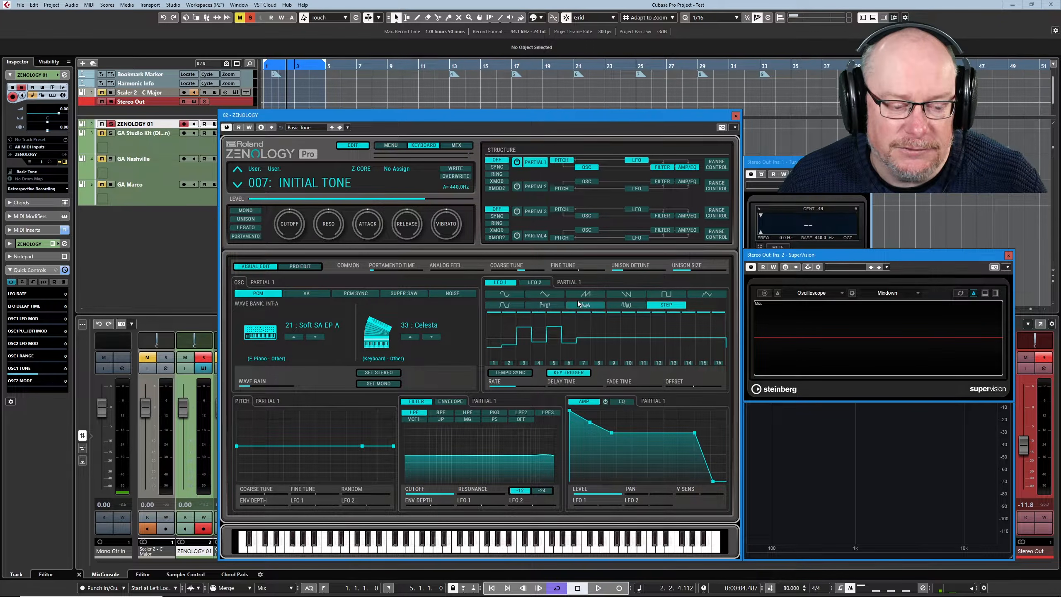
Raise step 3 of the LFO 1 step pattern above the centre line and give it a repeating sawtooth curve
left_click(494, 362)
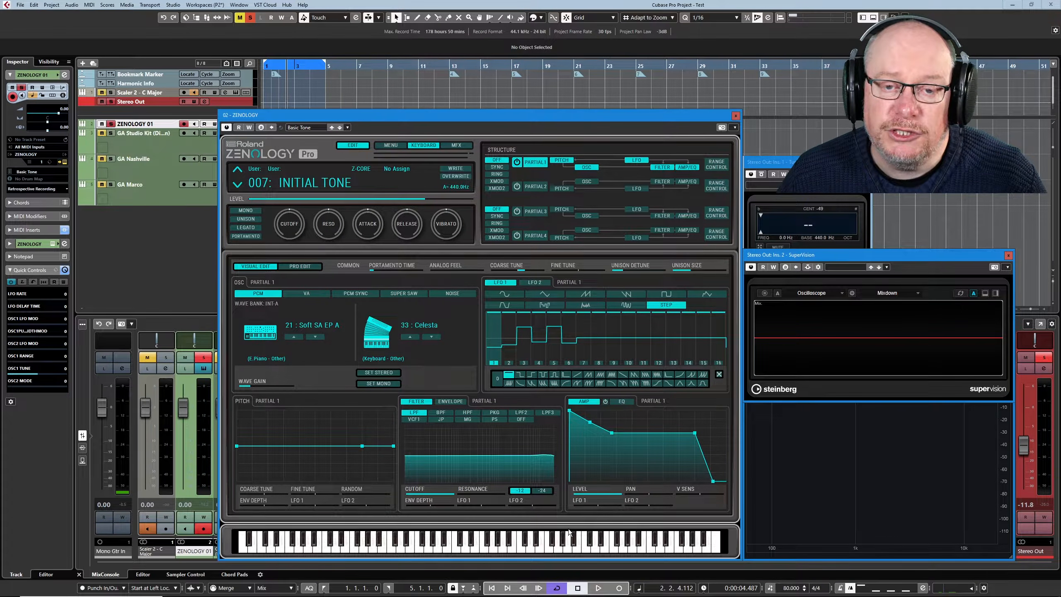
left_click(526, 331)
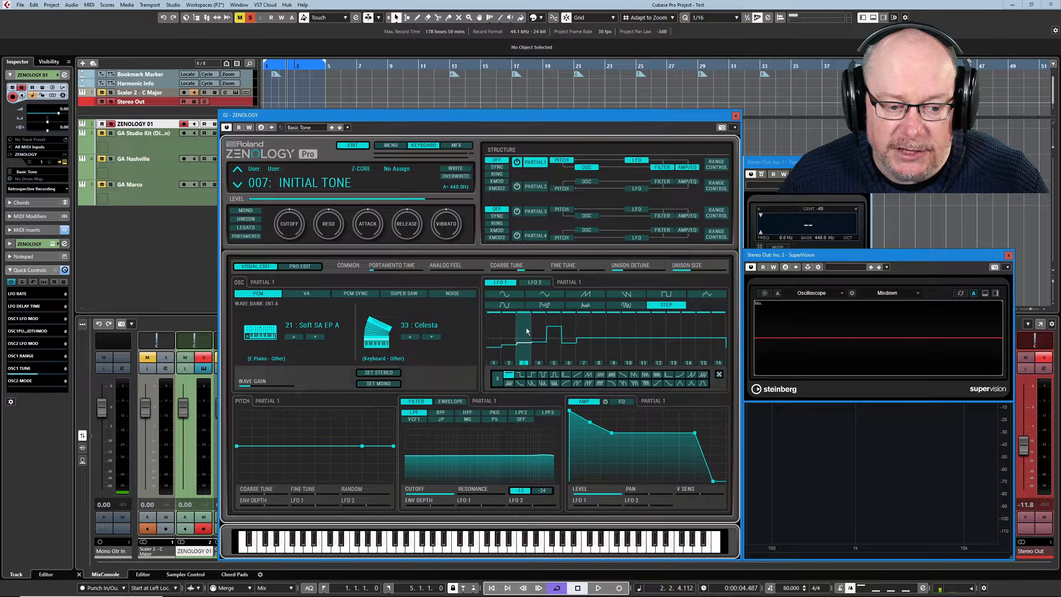
left_click(524, 329)
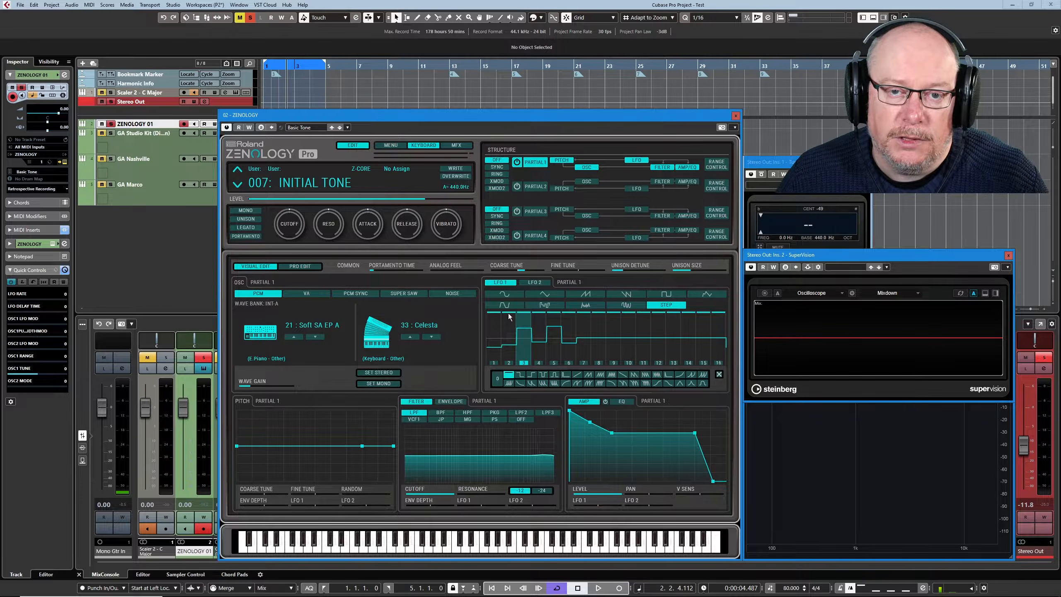
left_click(543, 383)
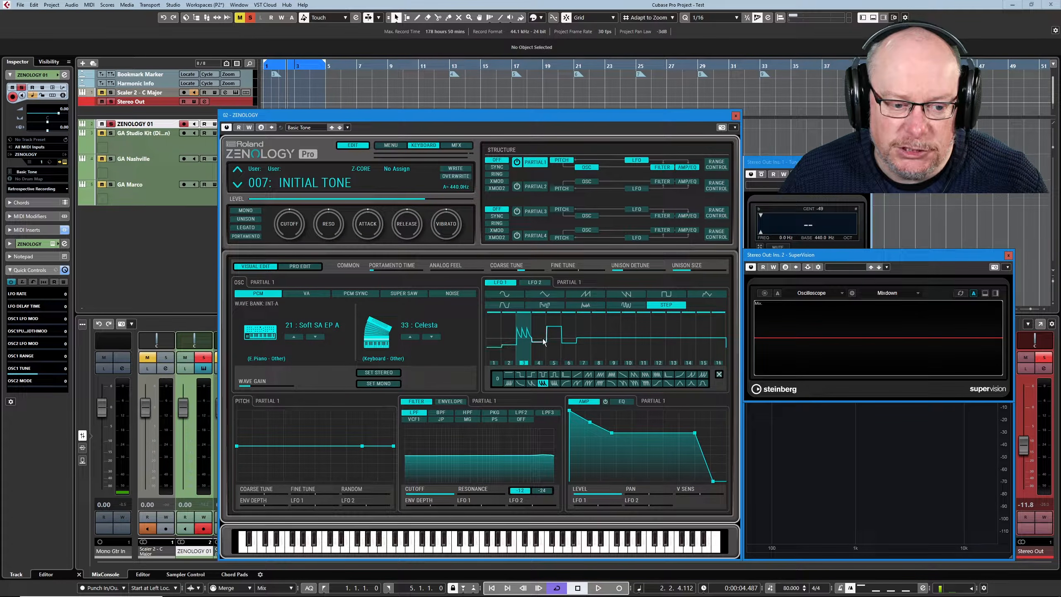
Lower step 5 of the LFO 1 pattern and give it a sloping curve, and apply a repeating decay curve to step 6
left_click(559, 345)
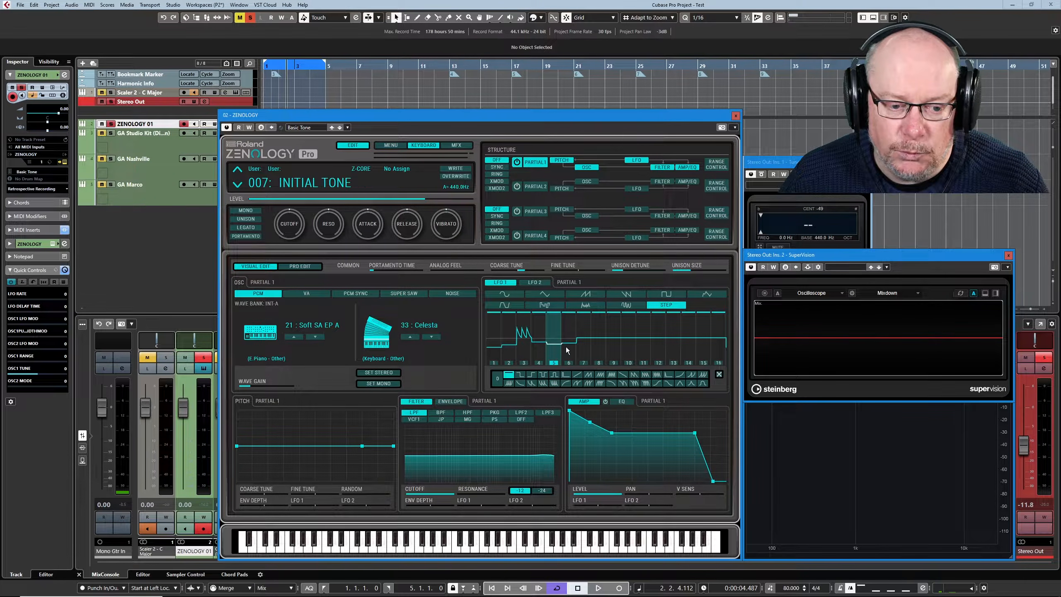
left_click(612, 375)
left_click(625, 373)
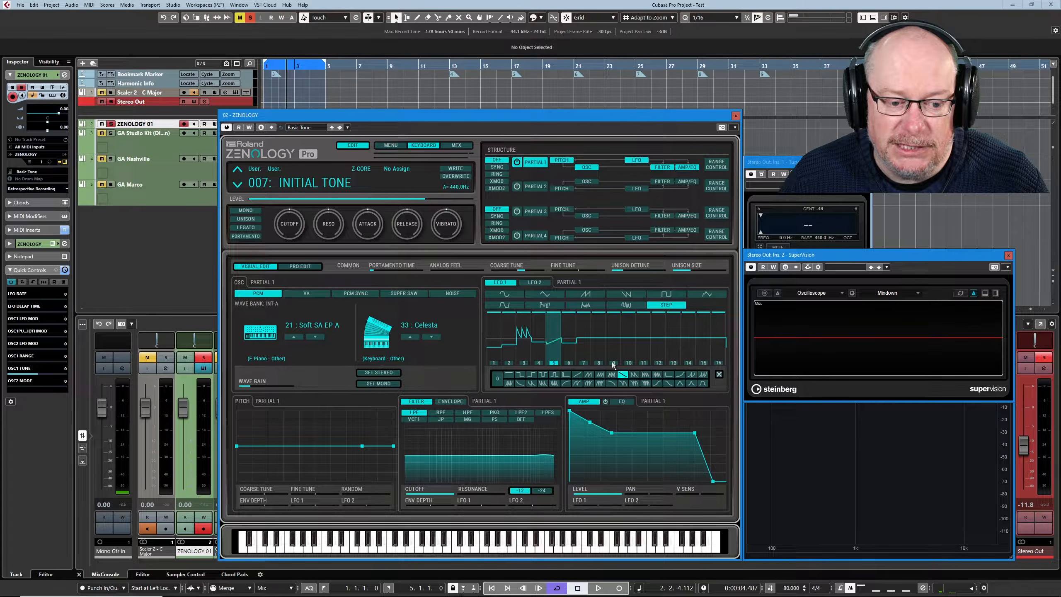
left_click(567, 333)
left_click(657, 375)
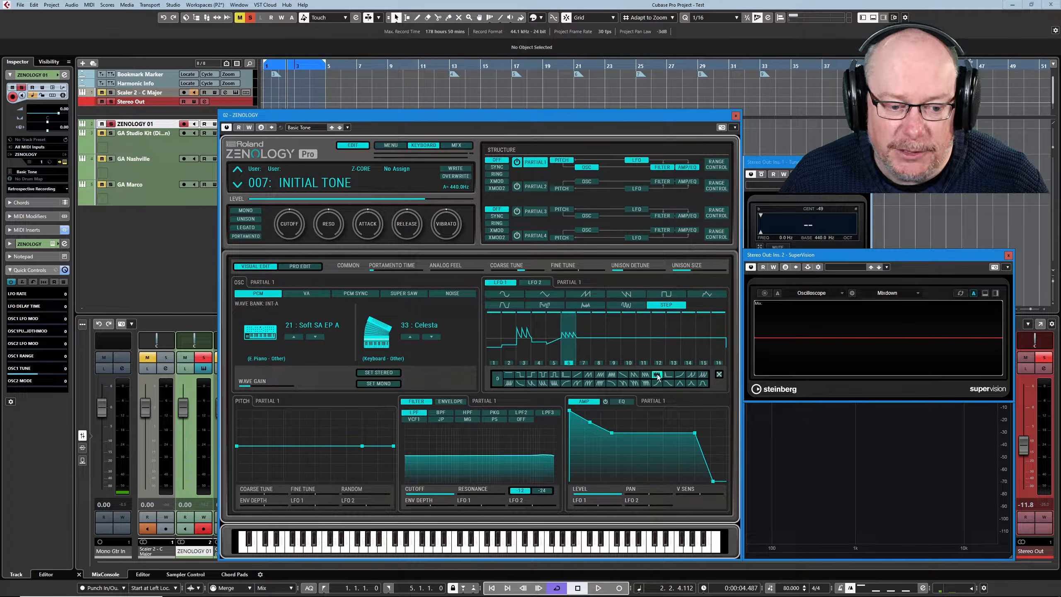
Raise the LFO 1 pitch depth of partial 1, close the step curve selection and adjust the LFO 1 rate
left_click(330, 505)
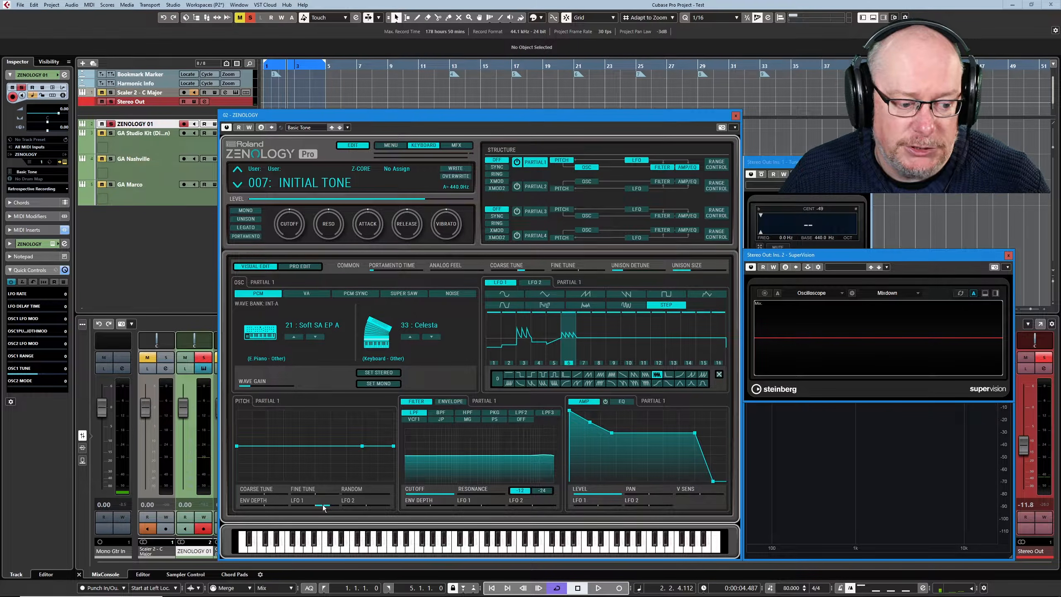
left_click(720, 375)
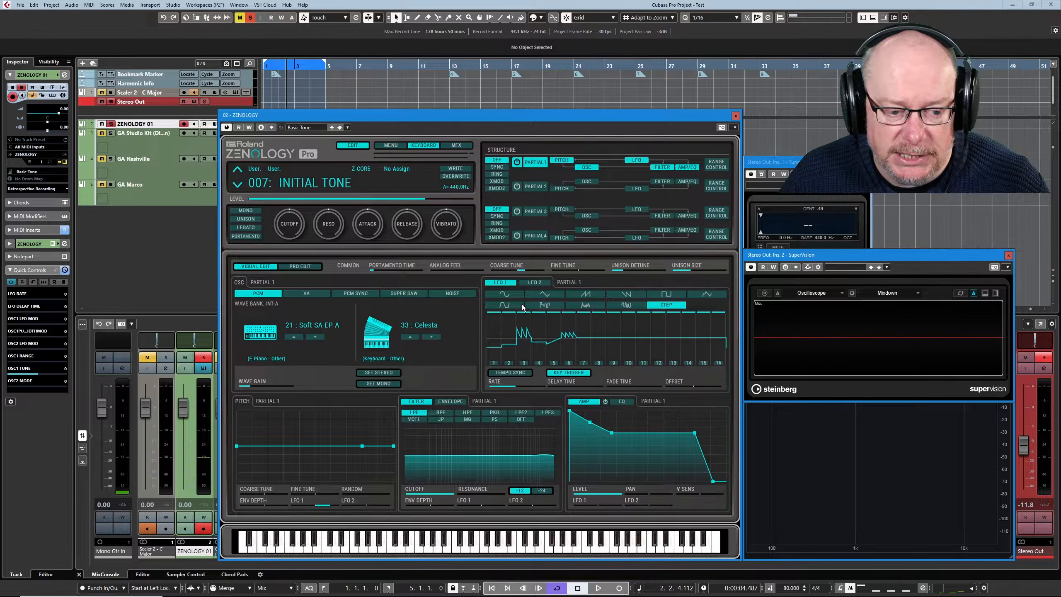
left_click(521, 387)
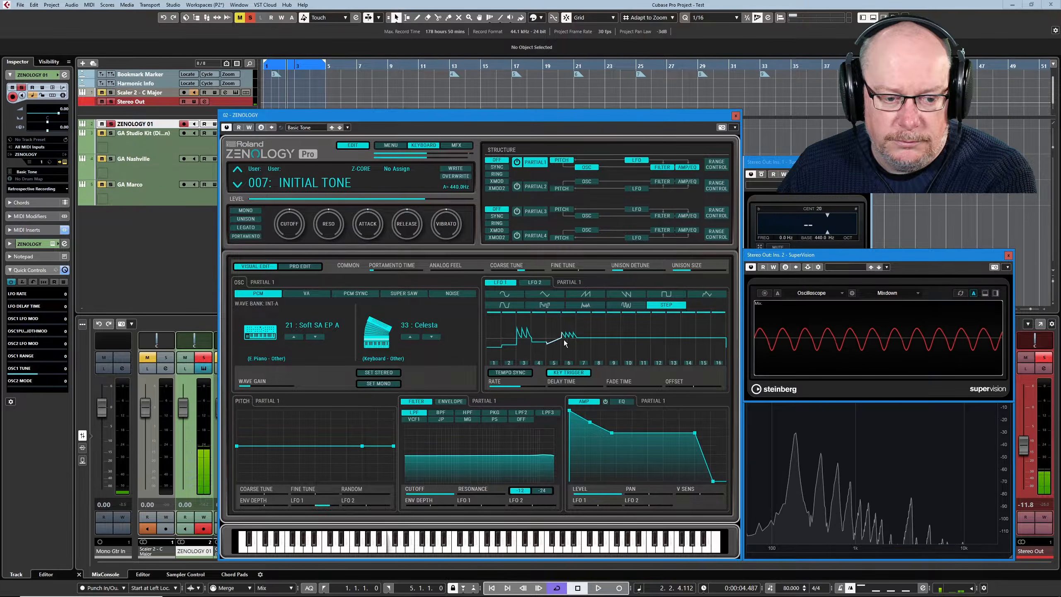
Give step 1 of the LFO 1 pattern the rising ramp curve and set steps 3 and 4 to flat levels above the centre line
left_click(495, 364)
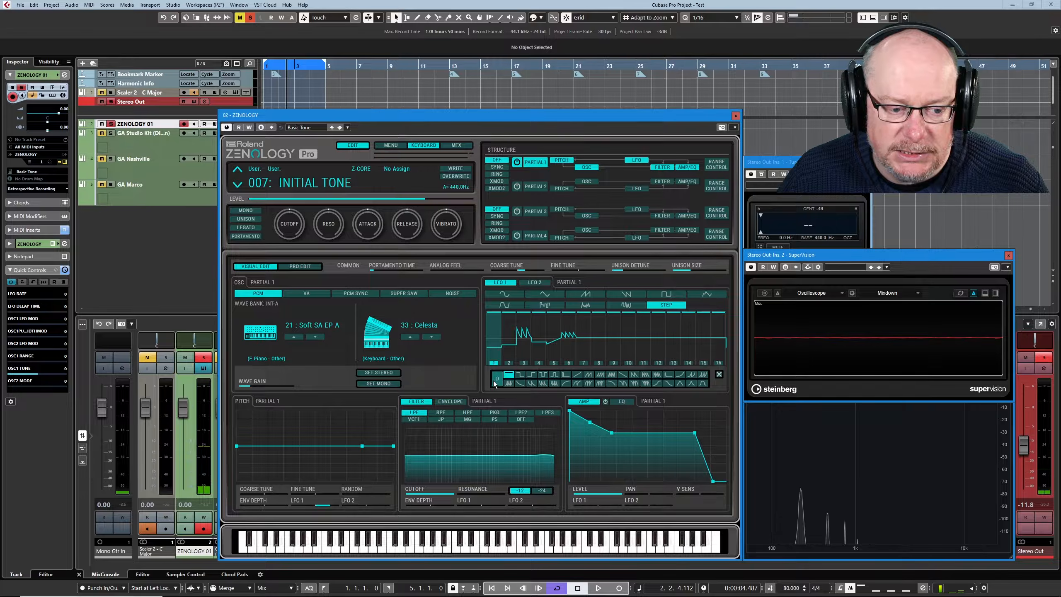
left_click(497, 381)
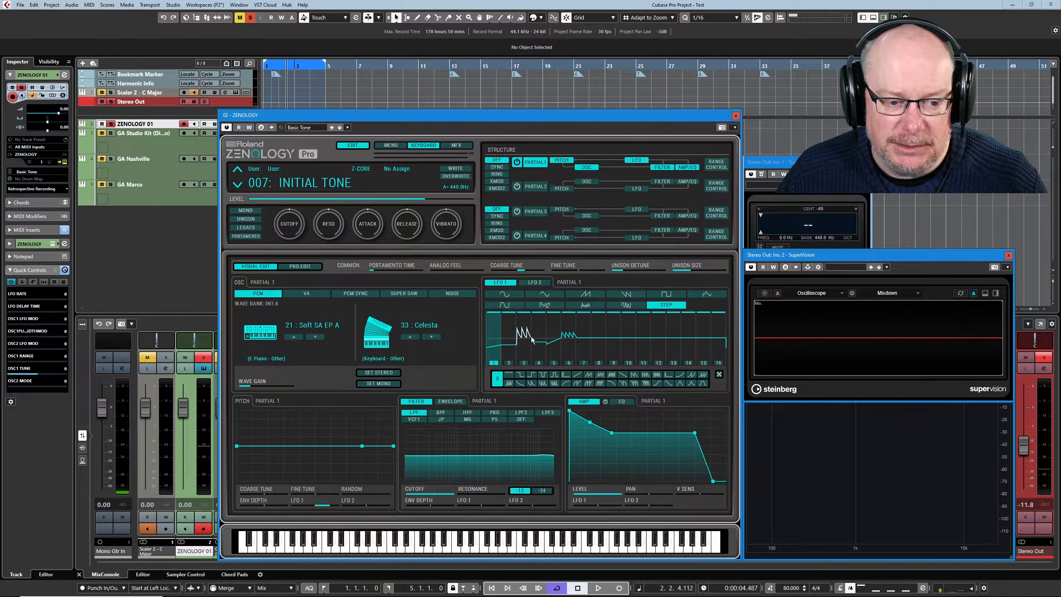
left_click(542, 324)
mouse_move(541, 321)
left_mouse_down()
mouse_move(527, 325)
mouse_move(519, 348)
left_mouse_up()
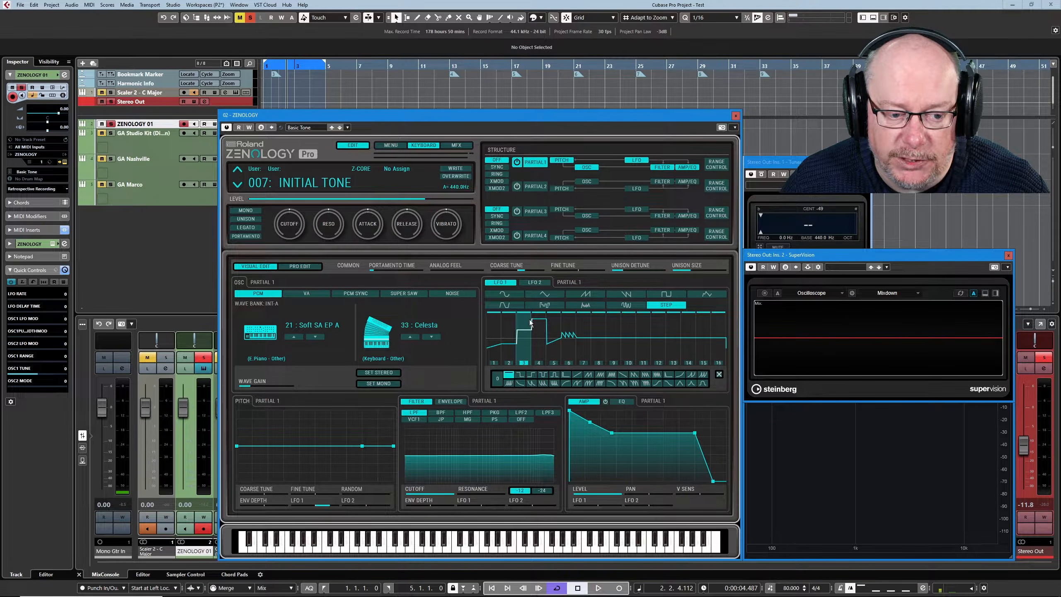
Apply the ramp curve to step 3, fill out the rest of the pattern with varied levels and curves, and drop step 11 below the centre line
left_click(498, 379)
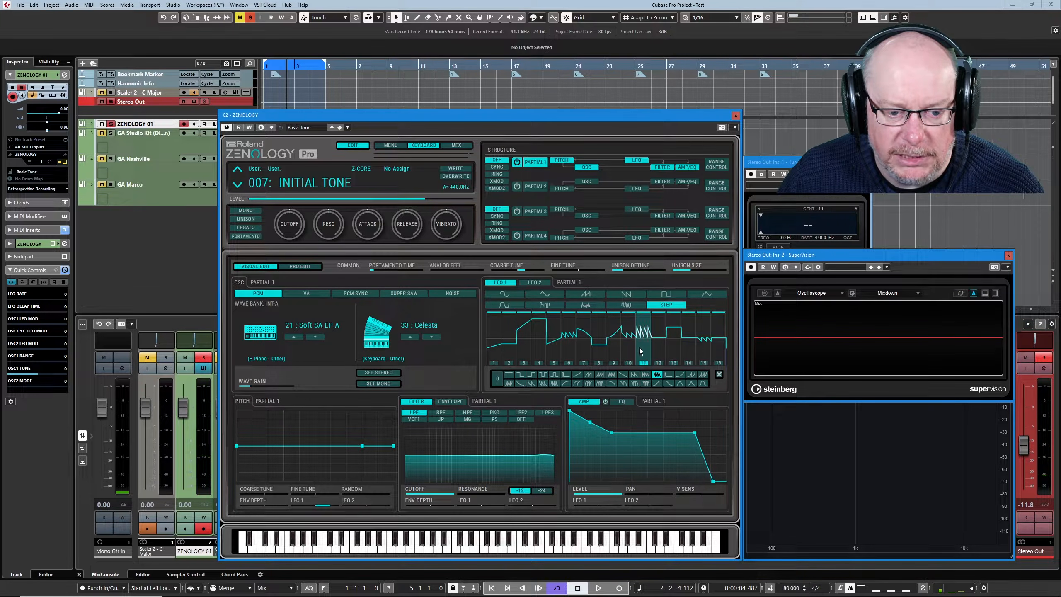
left_click(645, 355)
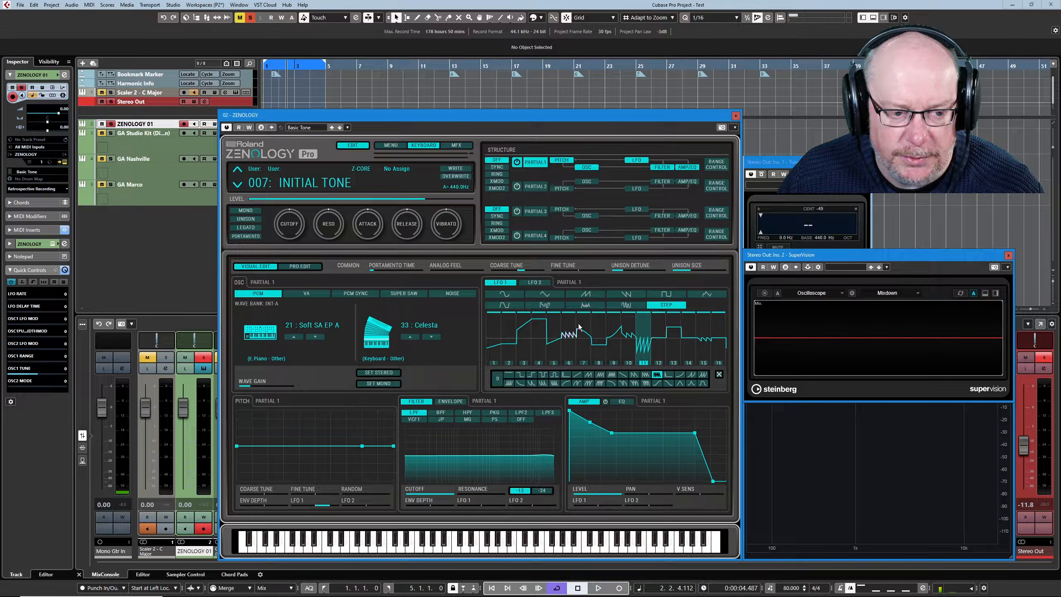
left_click(719, 375)
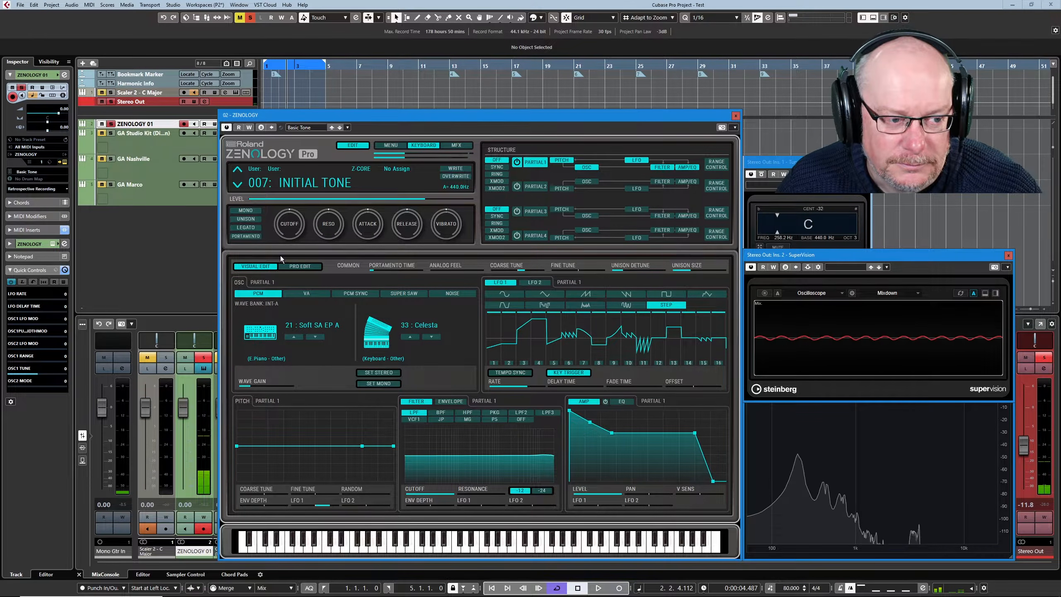
Set partial 1's LFO 1 to the sine waveform with a pitch depth of 65 and show the detailed LFO parameters
left_click(305, 265)
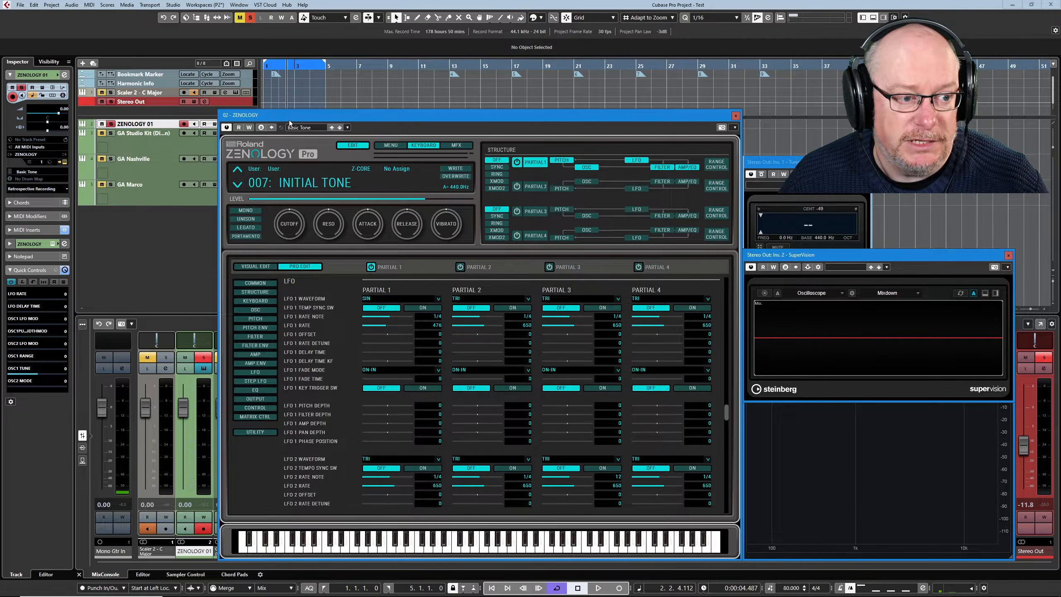
left_click(255, 266)
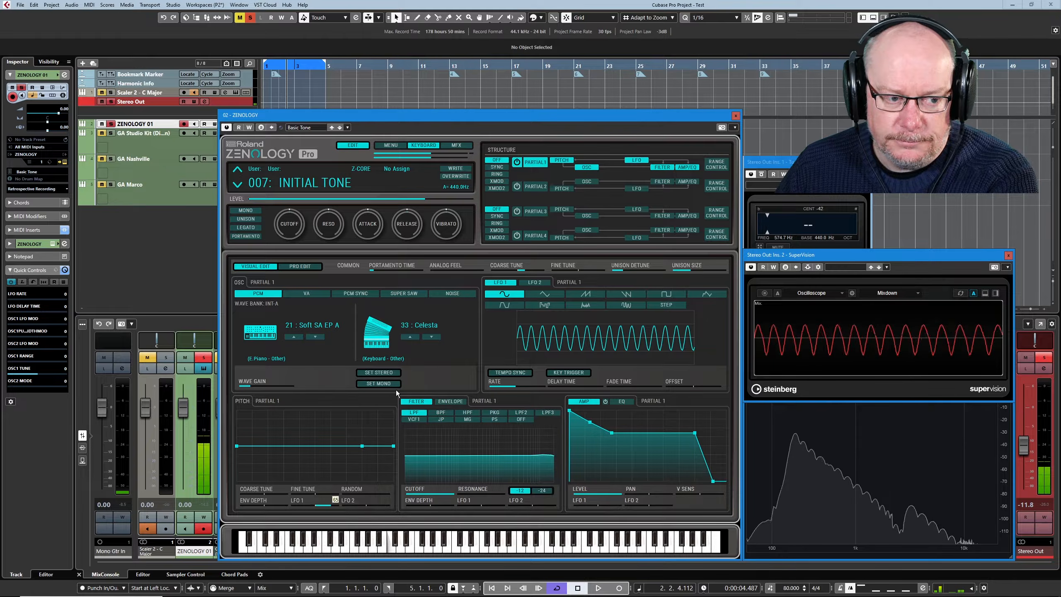
left_click(299, 268)
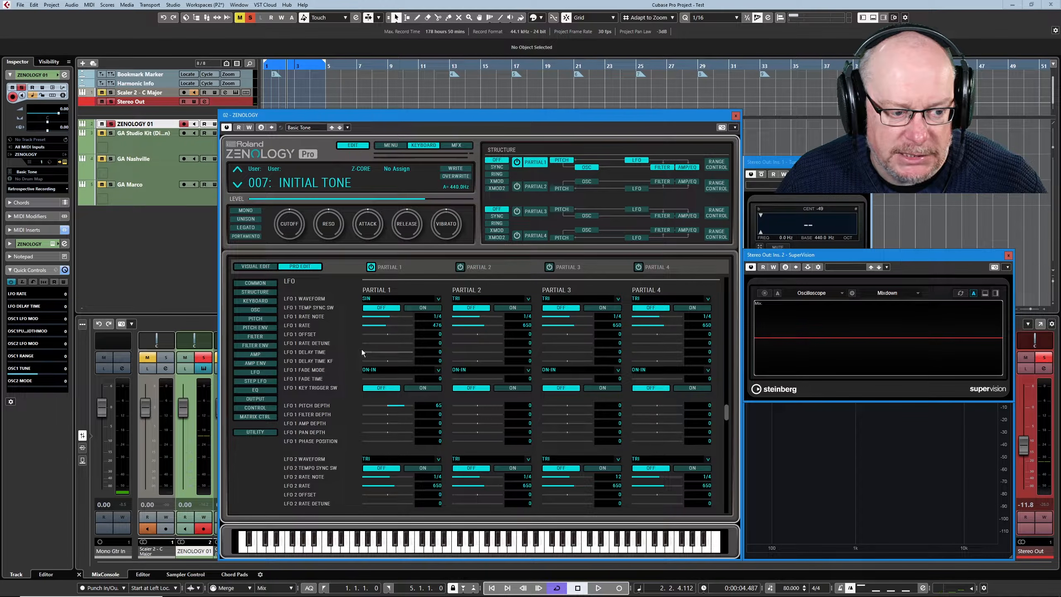
Try LFO 1 rate detune up to 127 and delay time KF at 87 on partial 1, resetting each to 0
left_click_drag(362, 344, 368, 344)
left_click_drag(374, 343, 377, 343)
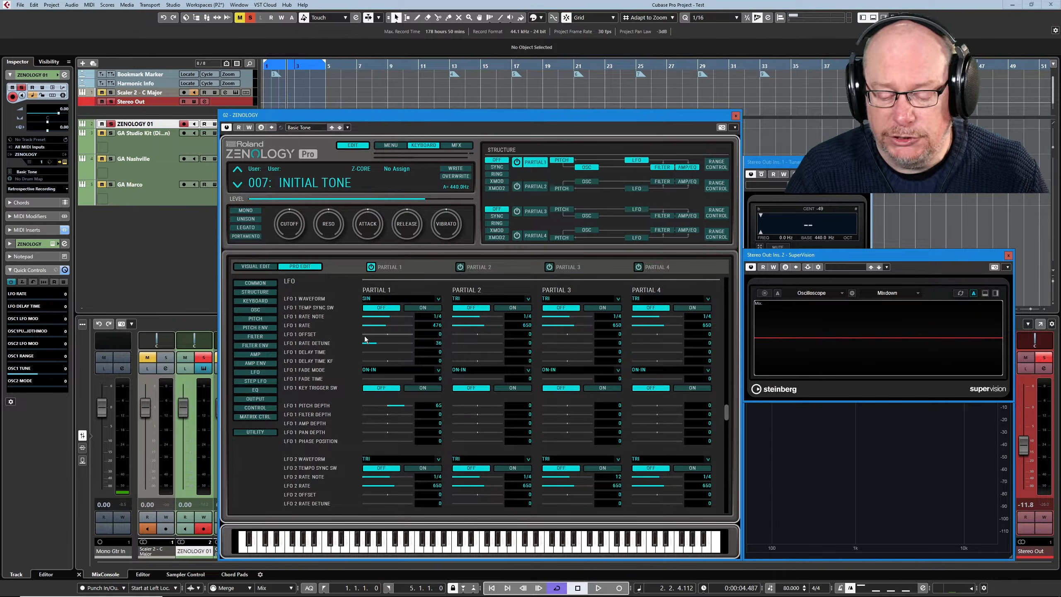
left_click_drag(365, 340, 416, 360)
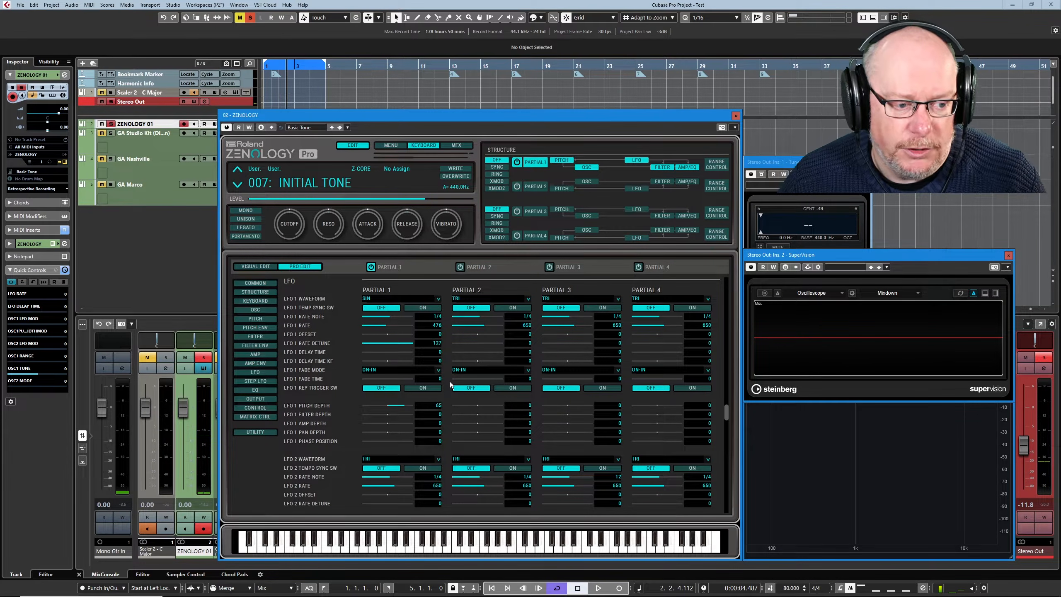
left_click(398, 344, "ctrl")
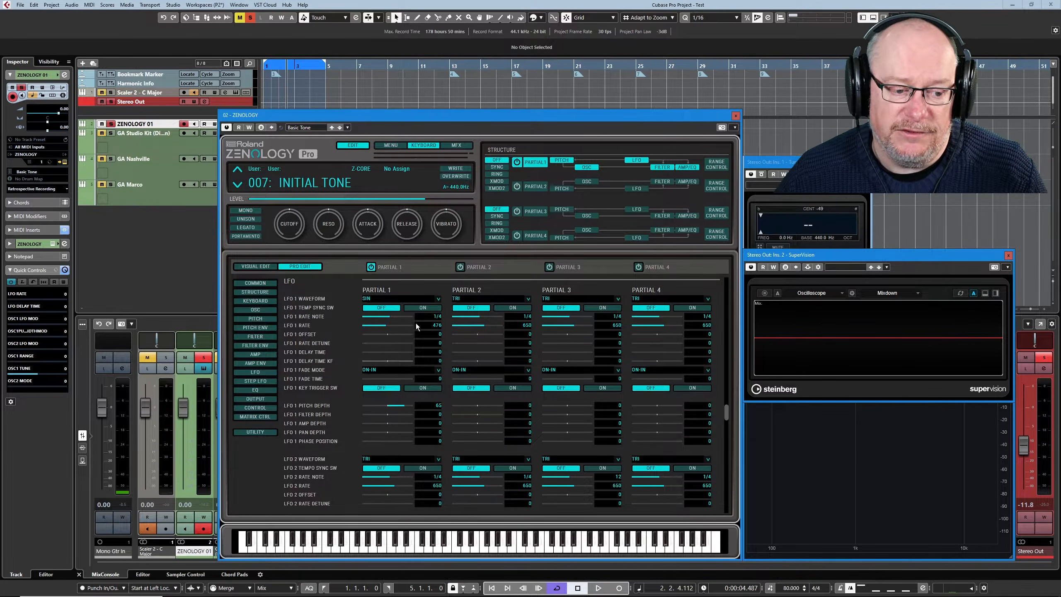
left_click(405, 360)
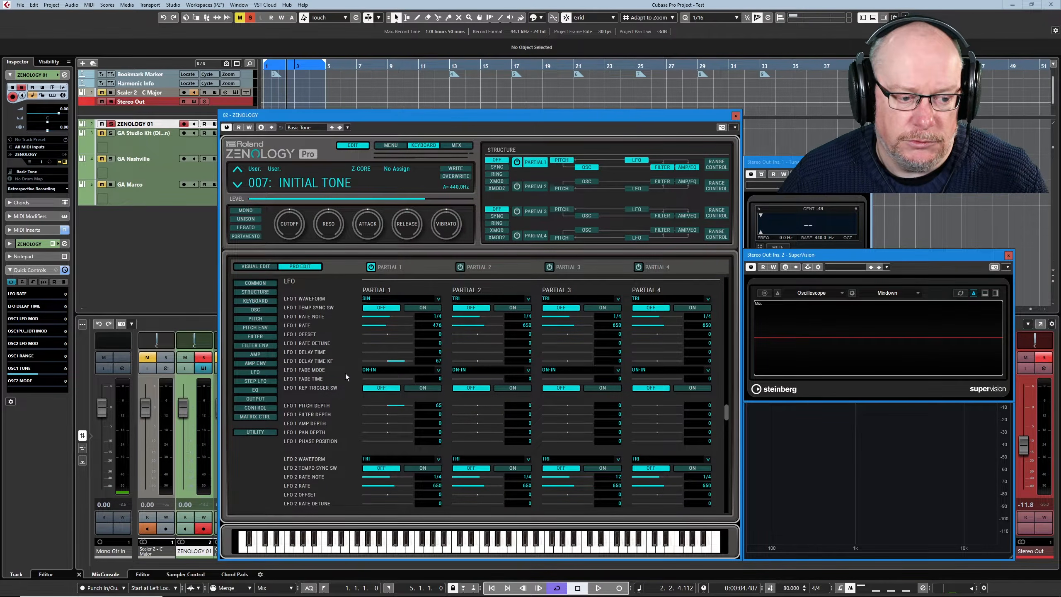
left_click(389, 353)
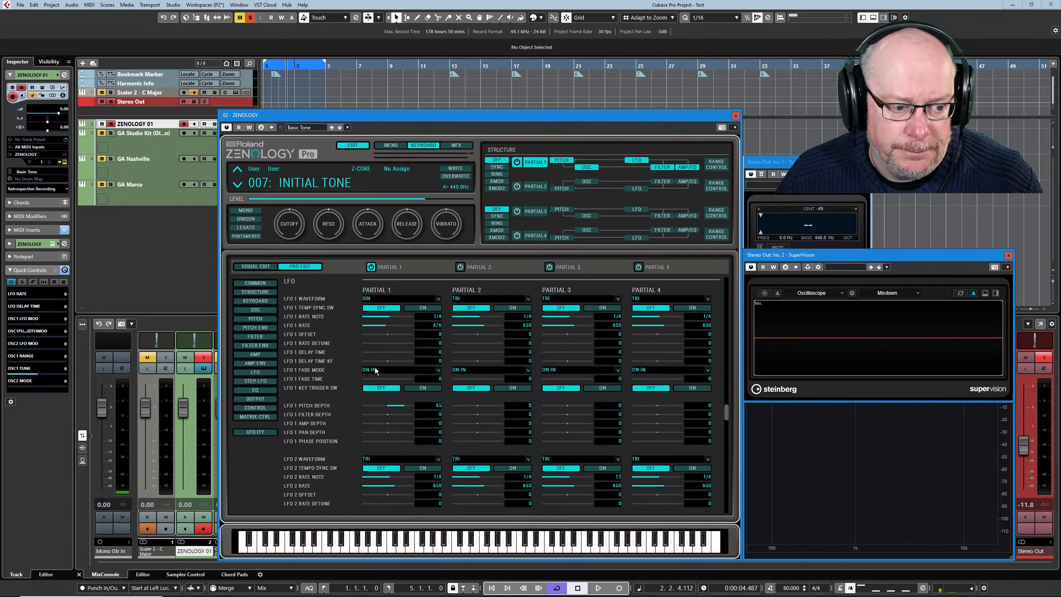
Examine the LFO 1 fade mode options of partial 1 and their diagrams in the ZENOLOGY manual in Adobe Acrobat Reader
left_click(438, 370)
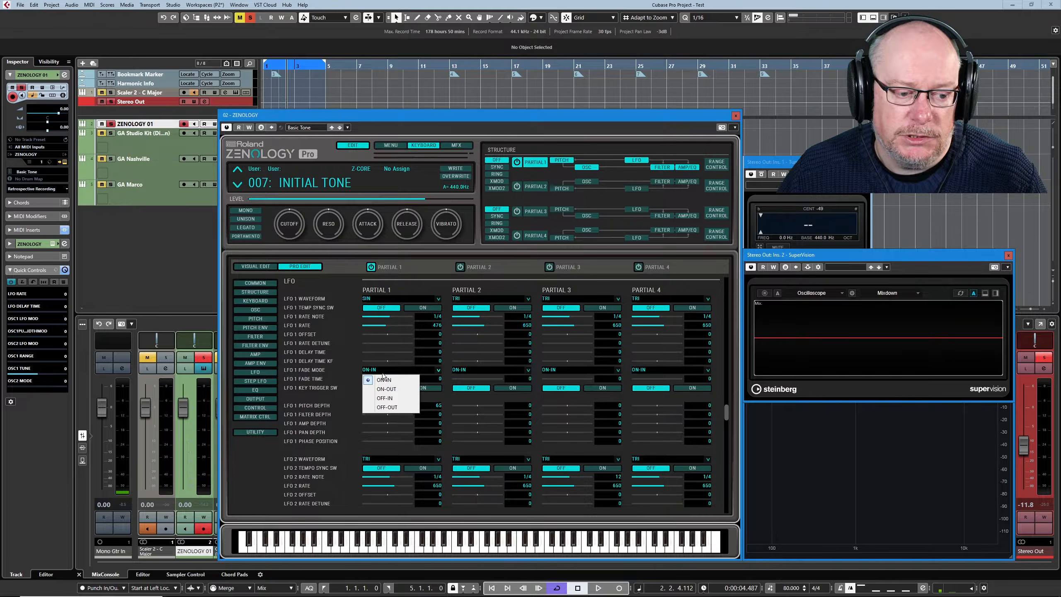
left_click(259, 472)
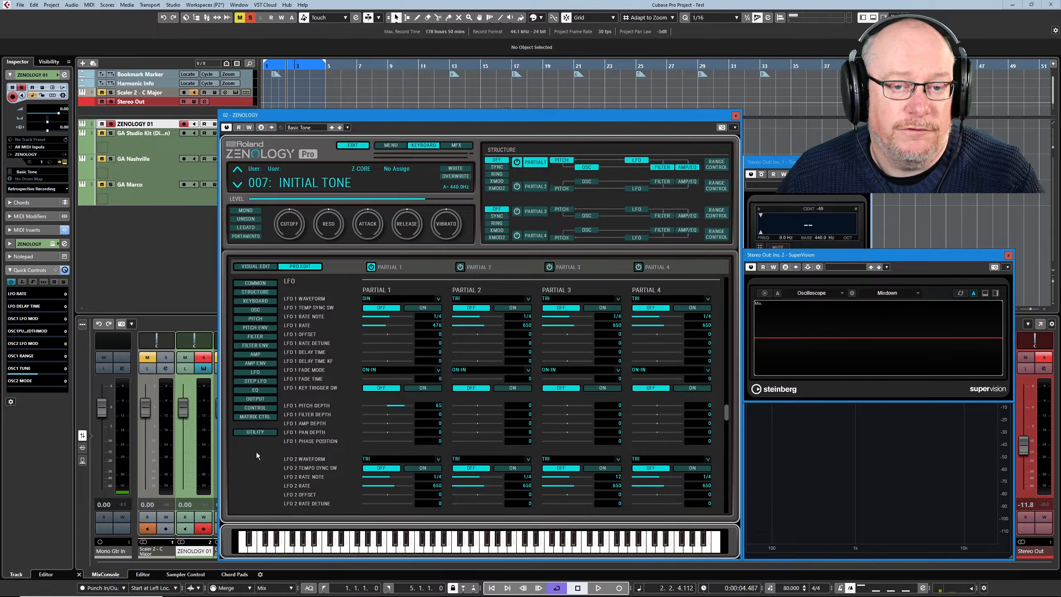
left_click(427, 369)
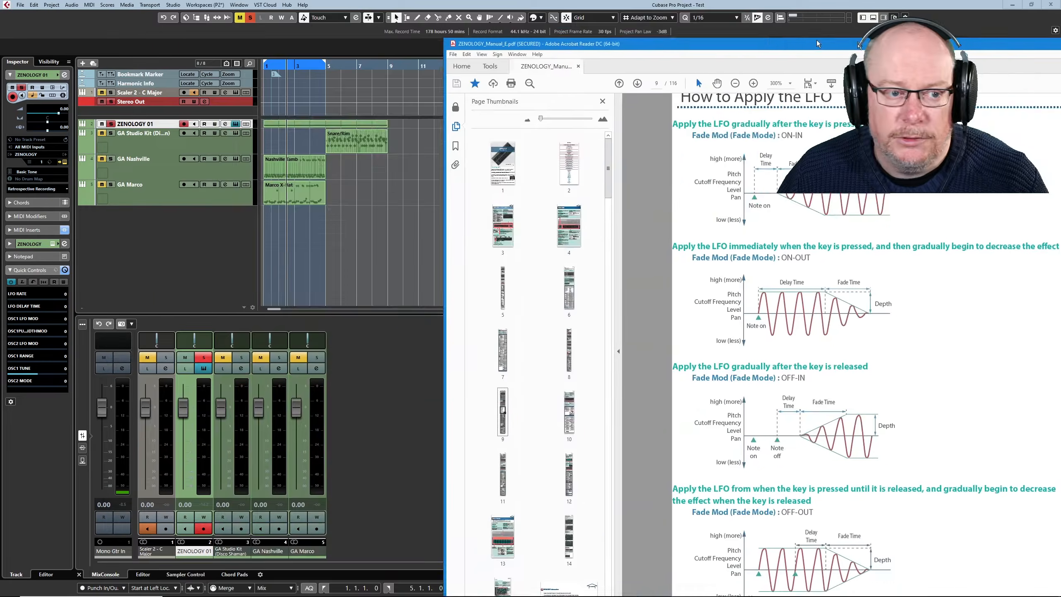
left_click_drag(860, 44, 525, 7)
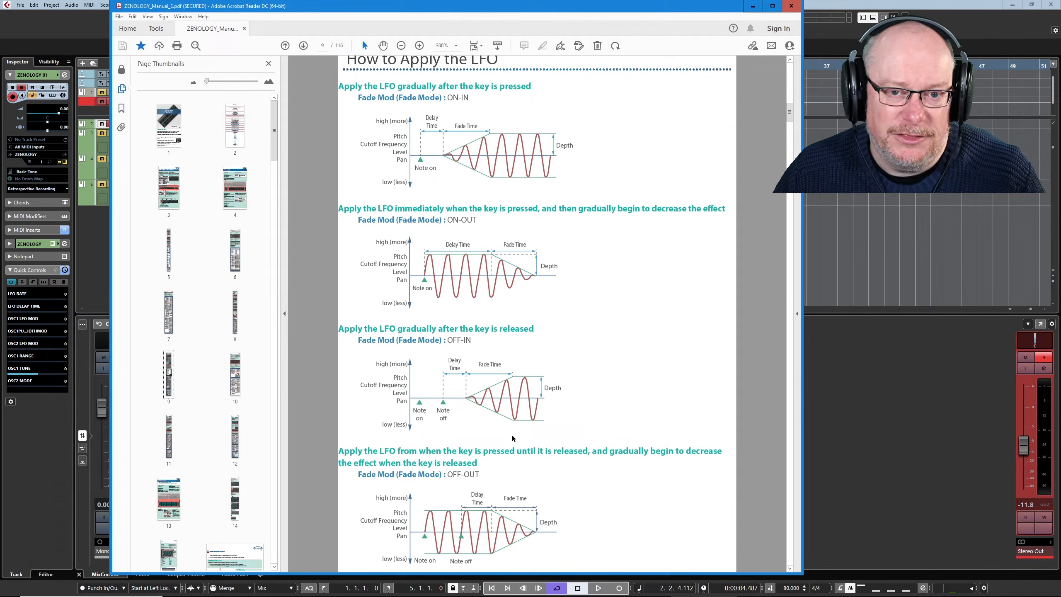
left_click(753, 5)
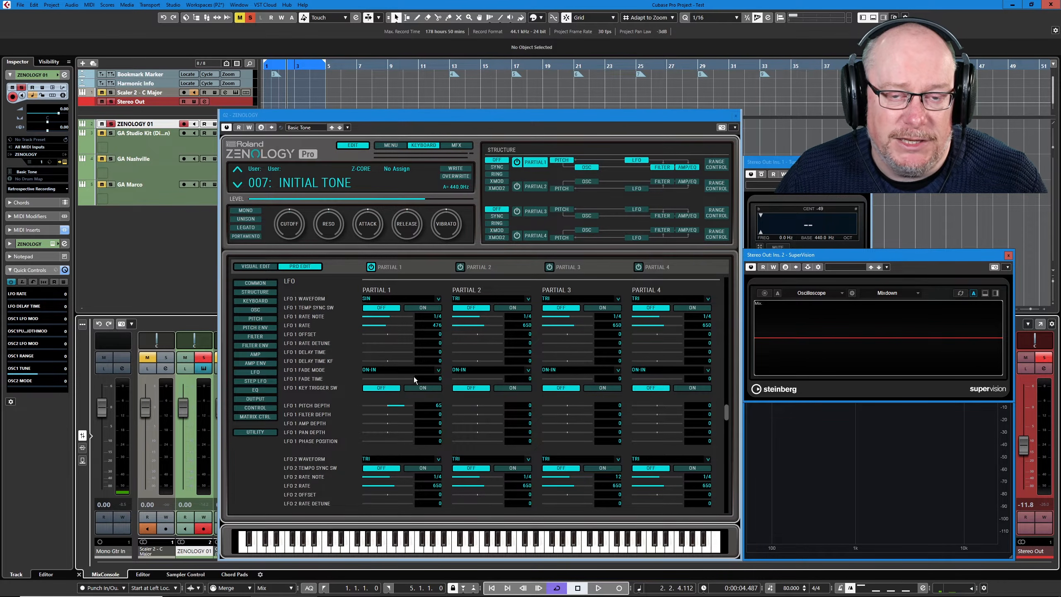
Try an LFO 1 phase position of 3 on partial 1 and reset it to 0
left_click(325, 446)
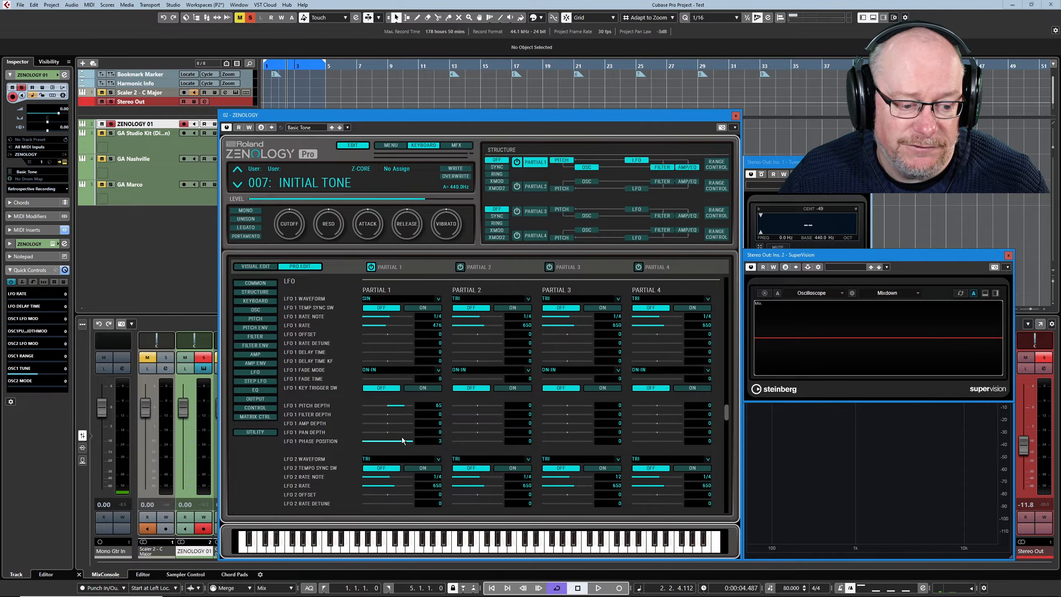
left_click_drag(402, 440, 315, 438)
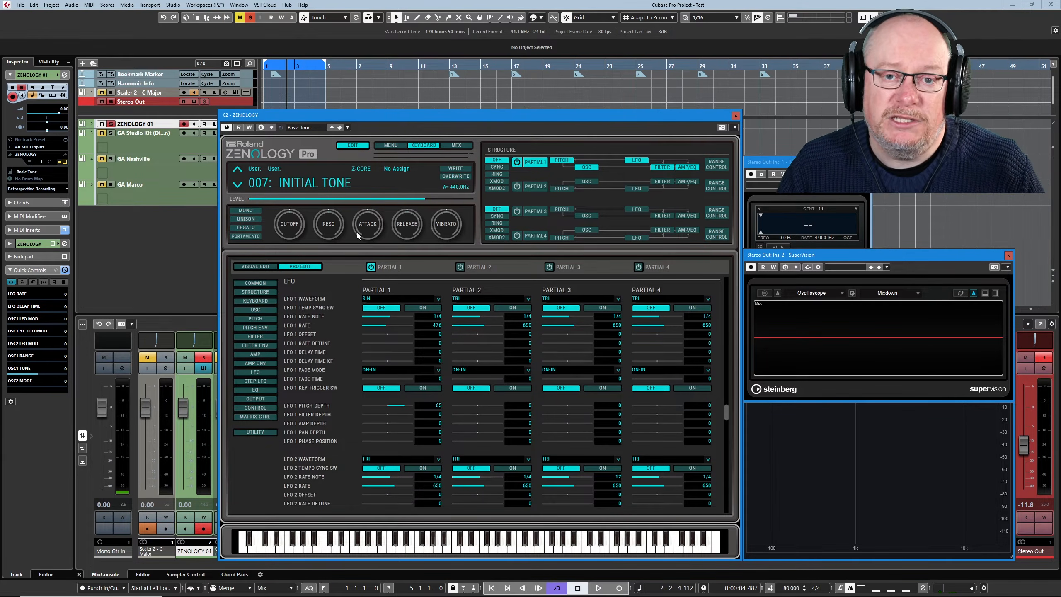
Turn on key trigger for LFO 1 of partial 1, set its phase position to 3 and return to the waveform display
left_click(257, 268)
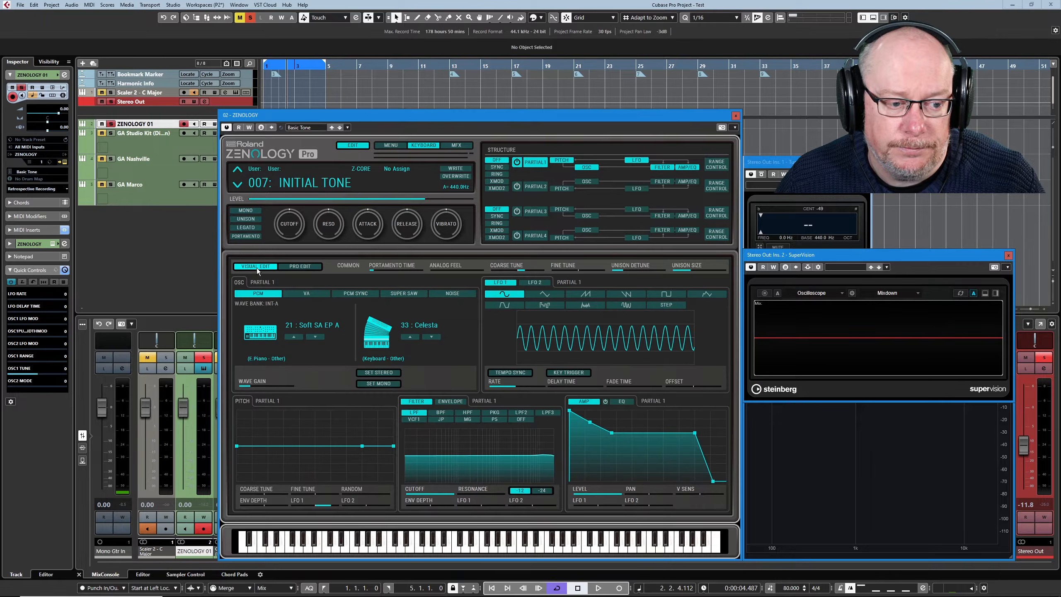
left_click(568, 372)
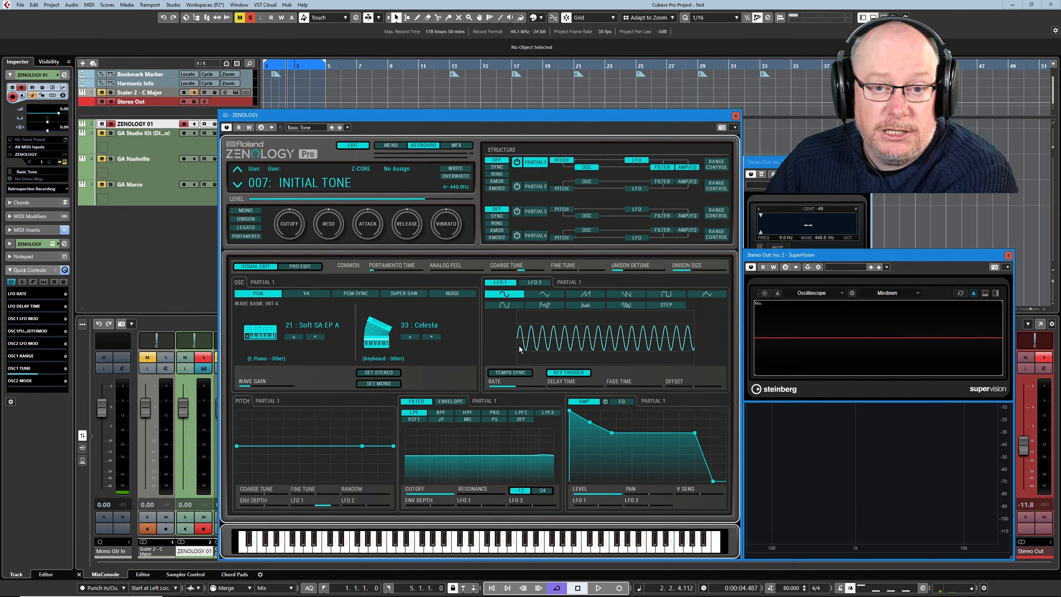
left_click(293, 267)
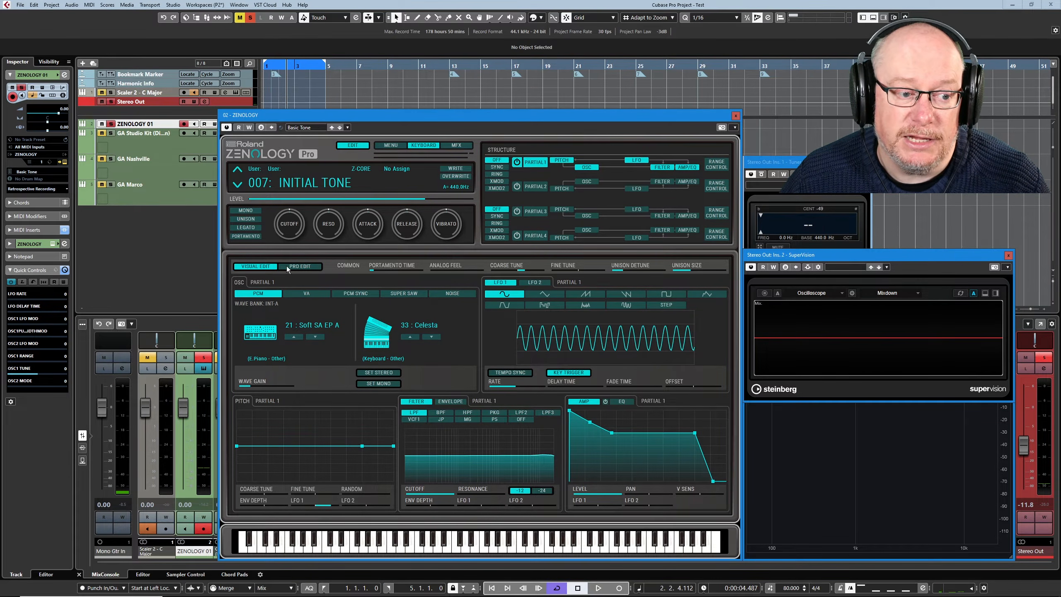
left_click(303, 267)
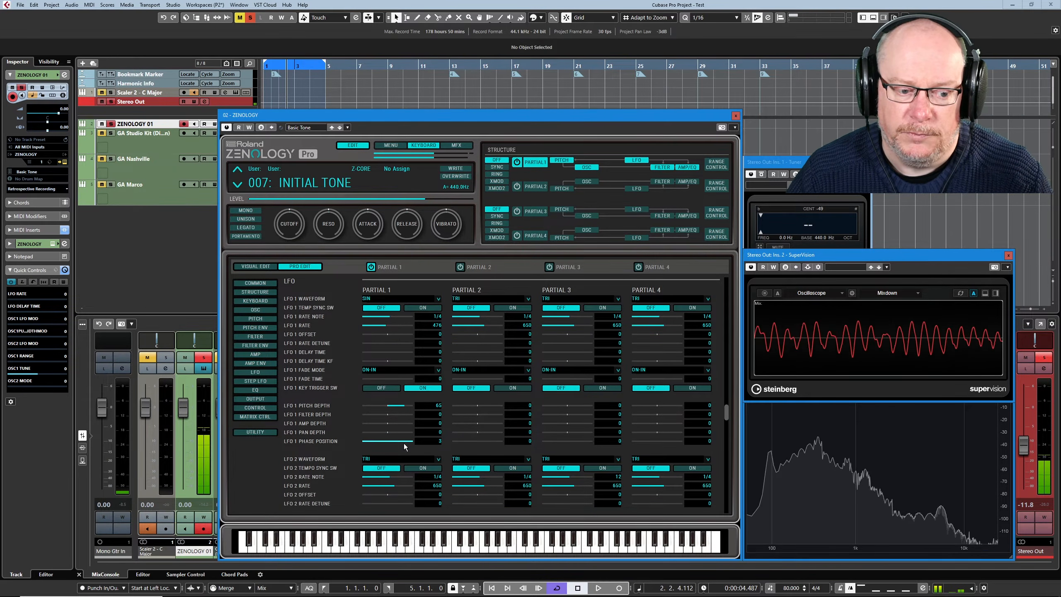
left_click(264, 267)
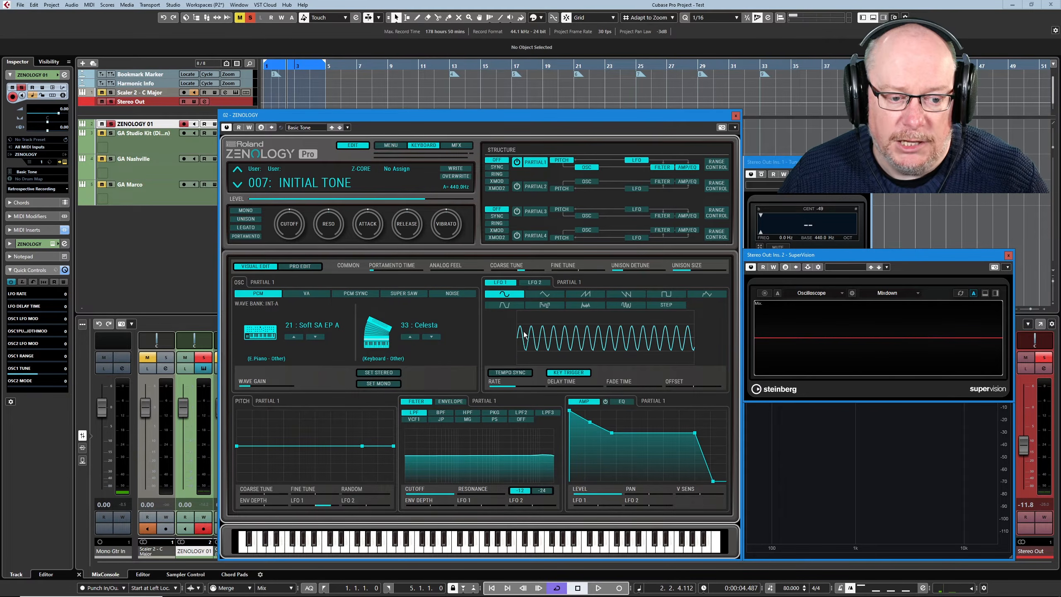